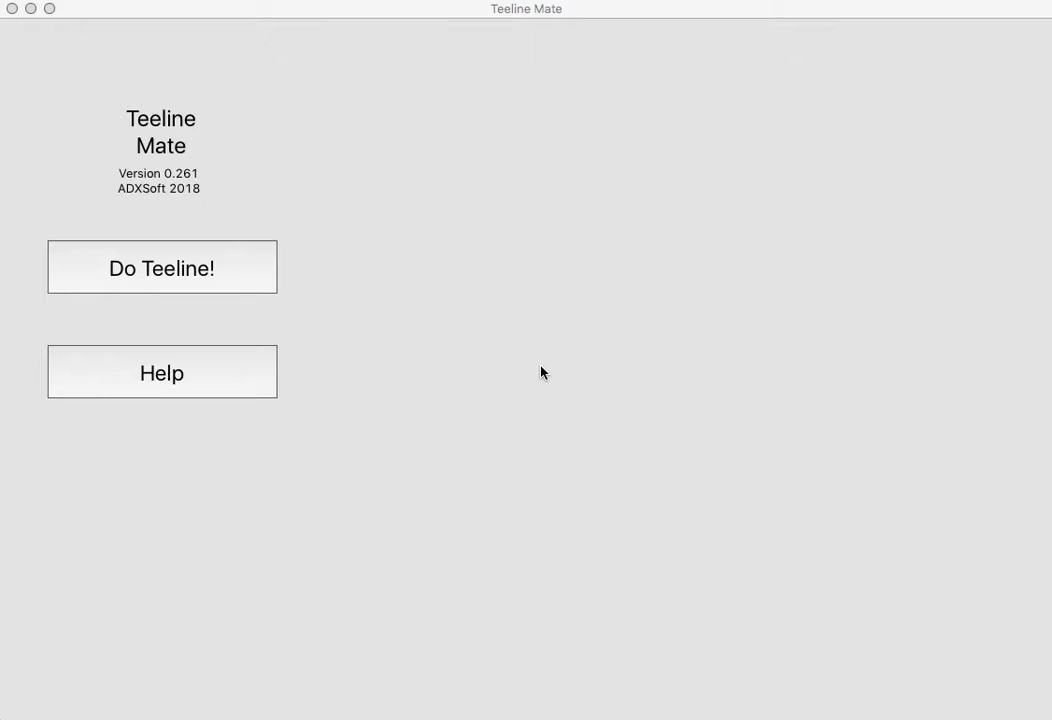
- Draw 'Welcome to Teeline Mate' as shorthand, reduced to 'wlcm to tln mt'
{"action": "left_click", "coordinate": [243, 281]}
{"action": "left_click", "coordinate": [243, 281]}
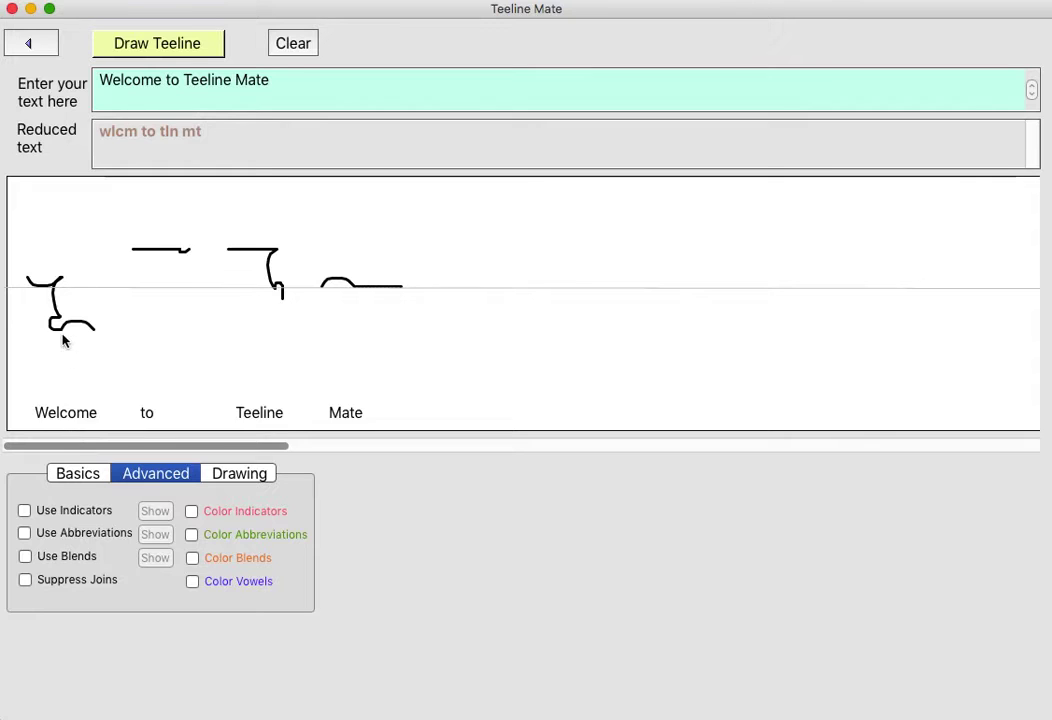
{"action": "mouse_move", "coordinate": [39, 289]}
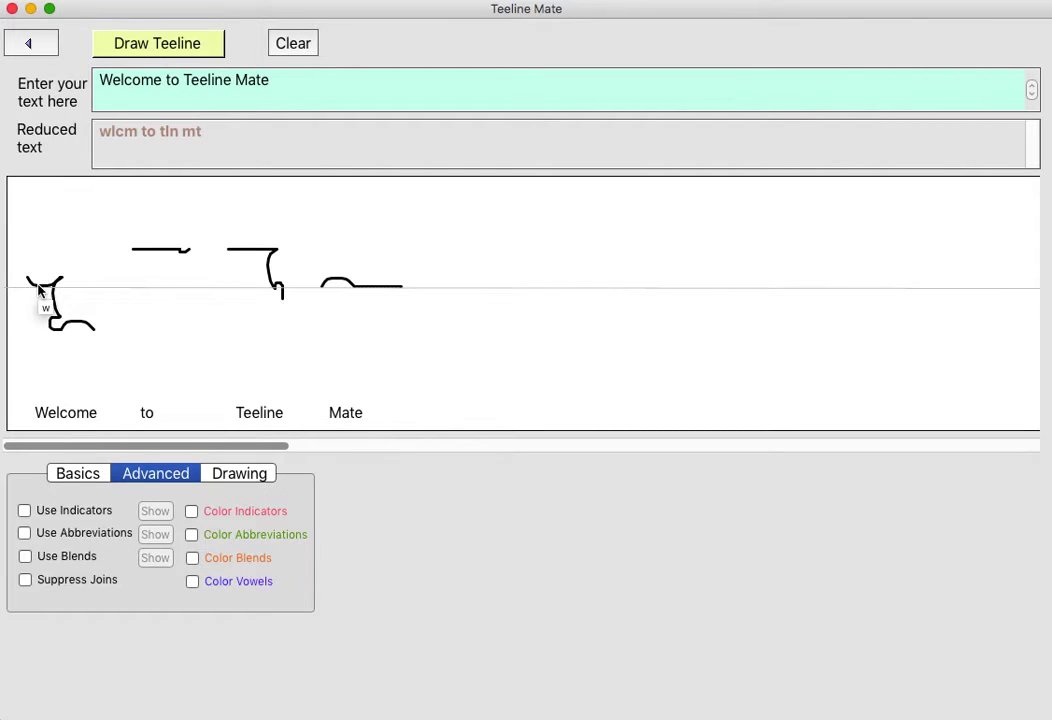
{"action": "mouse_move", "coordinate": [55, 308]}
{"action": "mouse_move", "coordinate": [52, 333]}
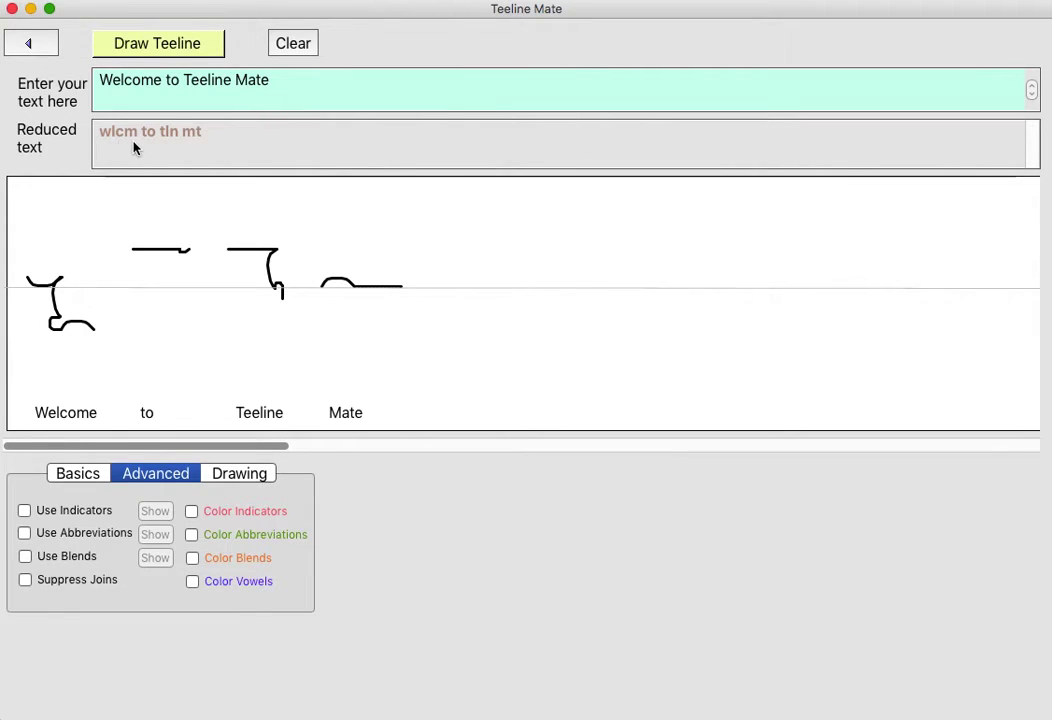
{"action": "mouse_move", "coordinate": [134, 148]}
- Show the a–z Teeline alphabet from the Basics tab and scroll through every letter
{"action": "left_click", "coordinate": [97, 475]}
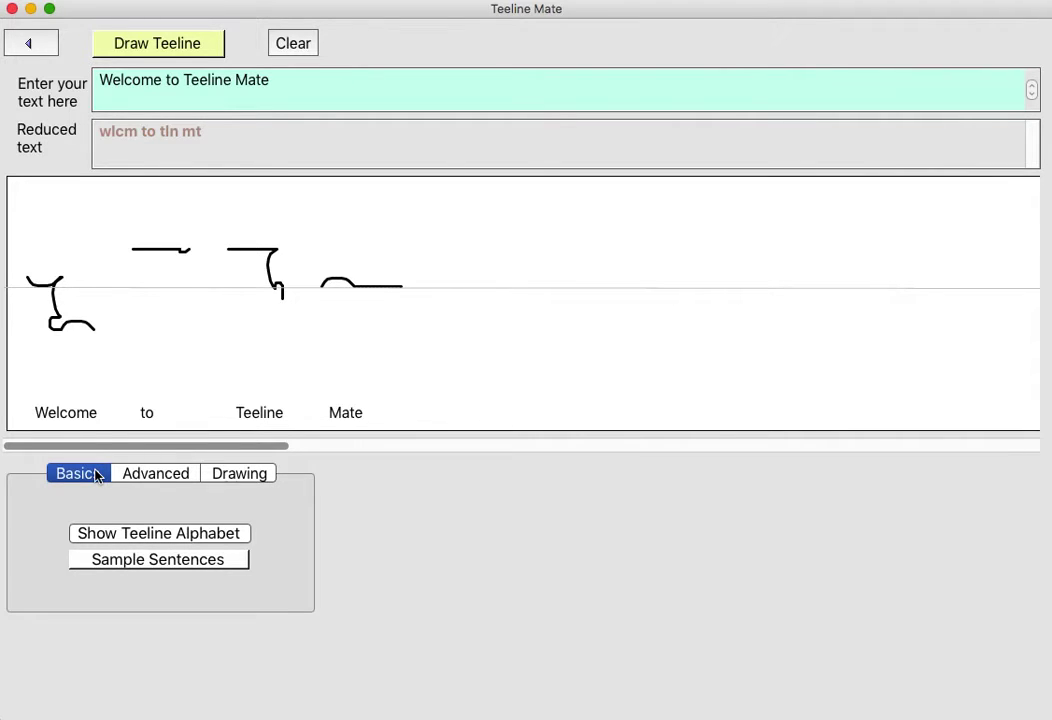
{"action": "left_click", "coordinate": [148, 541]}
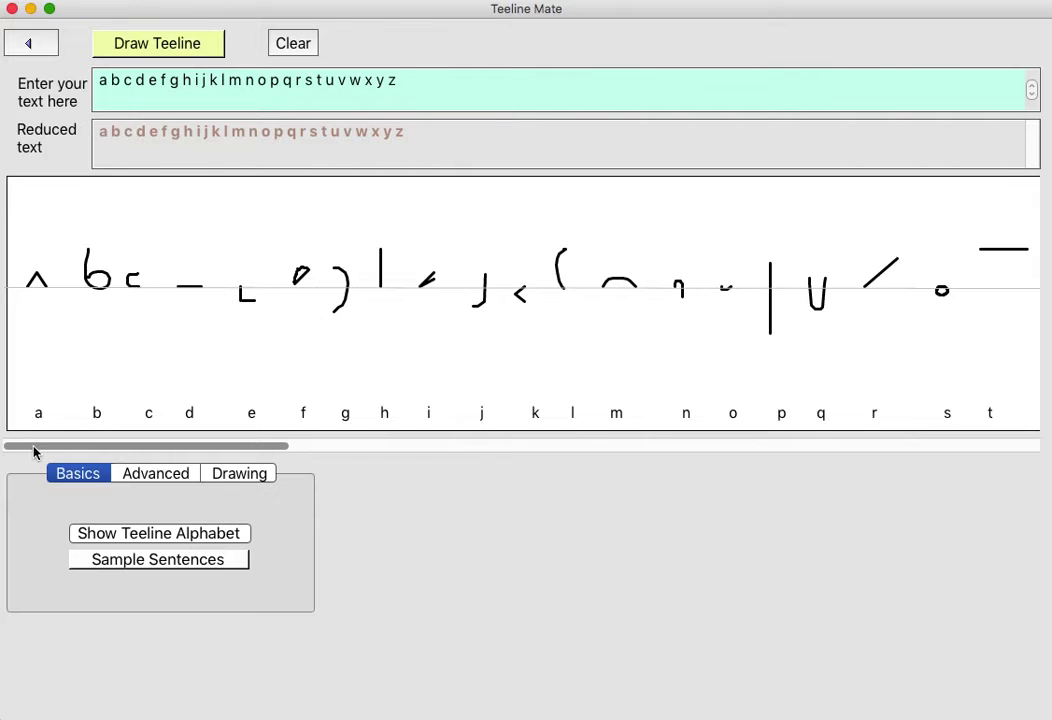
{"action": "left_click_drag", "start_coordinate": [33, 451], "coordinate": [17, 424]}
{"action": "left_click_drag", "start_coordinate": [257, 450], "coordinate": [167, 441]}
{"action": "mouse_move", "coordinate": [896, 712]}
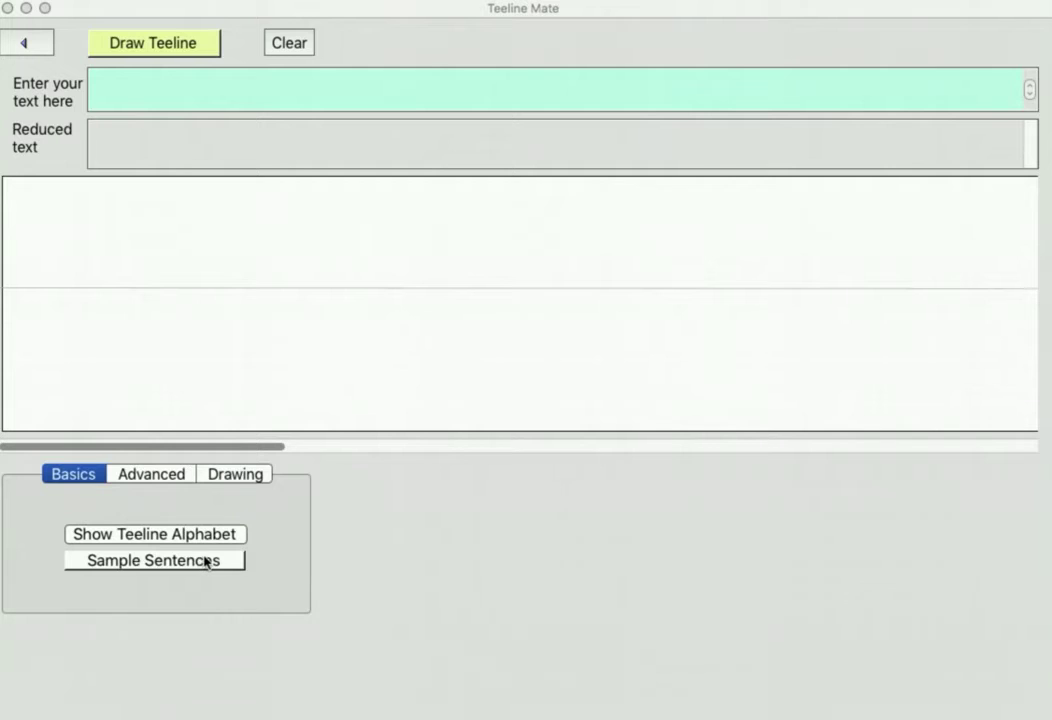
- Draw the sample sentence 'the boy stood on the burning deck' as Teeline outlines
{"action": "left_click", "coordinate": [205, 563]}
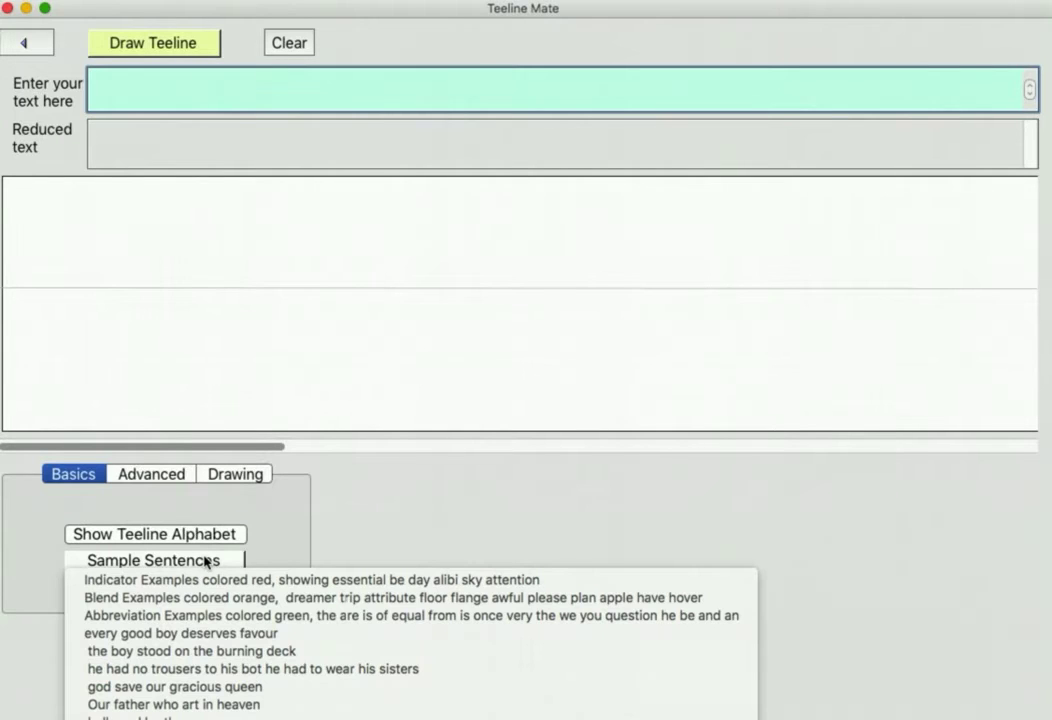
{"action": "left_click", "coordinate": [205, 652]}
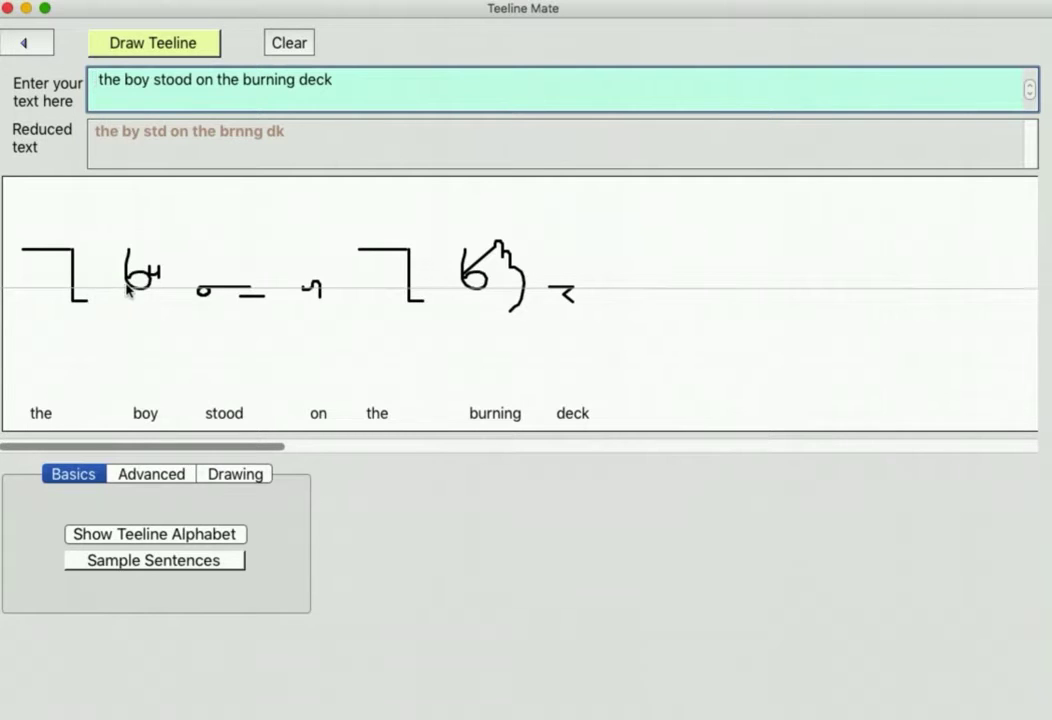
{"action": "mouse_move", "coordinate": [132, 289]}
{"action": "mouse_move", "coordinate": [255, 300]}
- Draw the sample sentence 'Earth is the third planet from the Sun' instead
{"action": "left_click", "coordinate": [170, 565]}
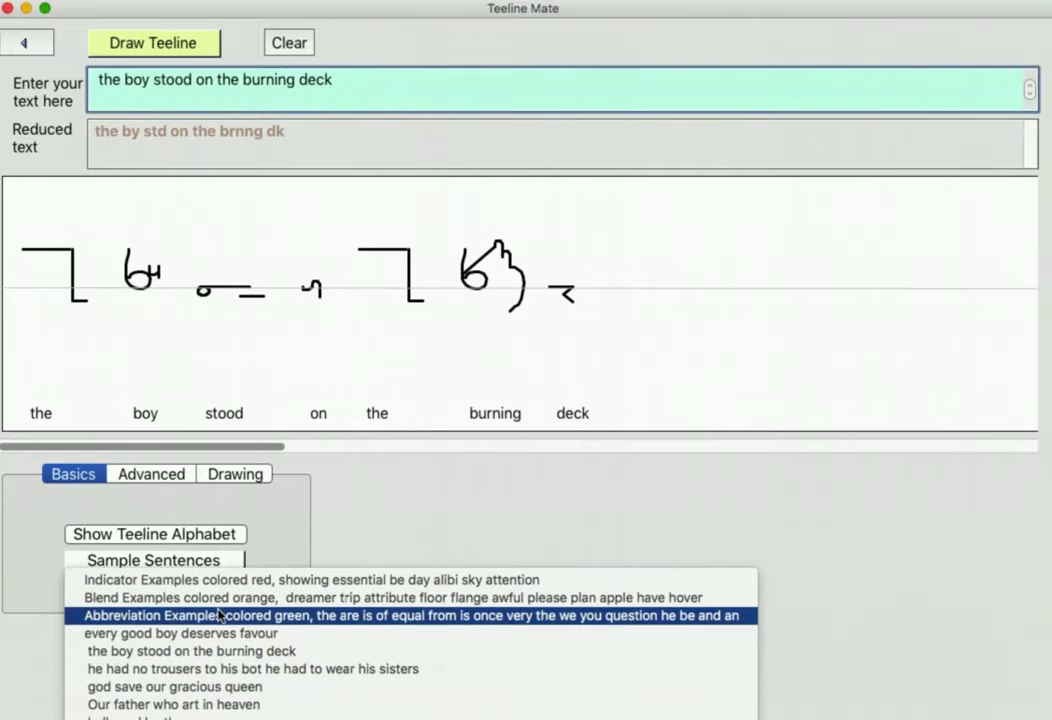
{"action": "scroll", "coordinate": [300, 704], "scroll_direction": "down", "scroll_amount": 3}
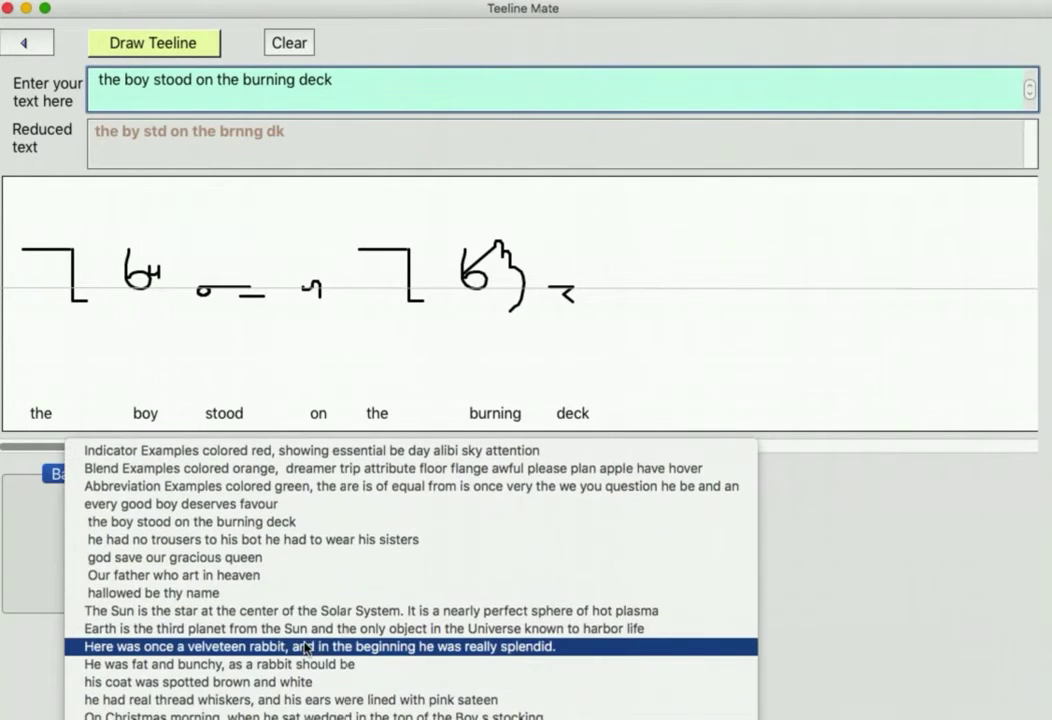
{"action": "left_click", "coordinate": [318, 630]}
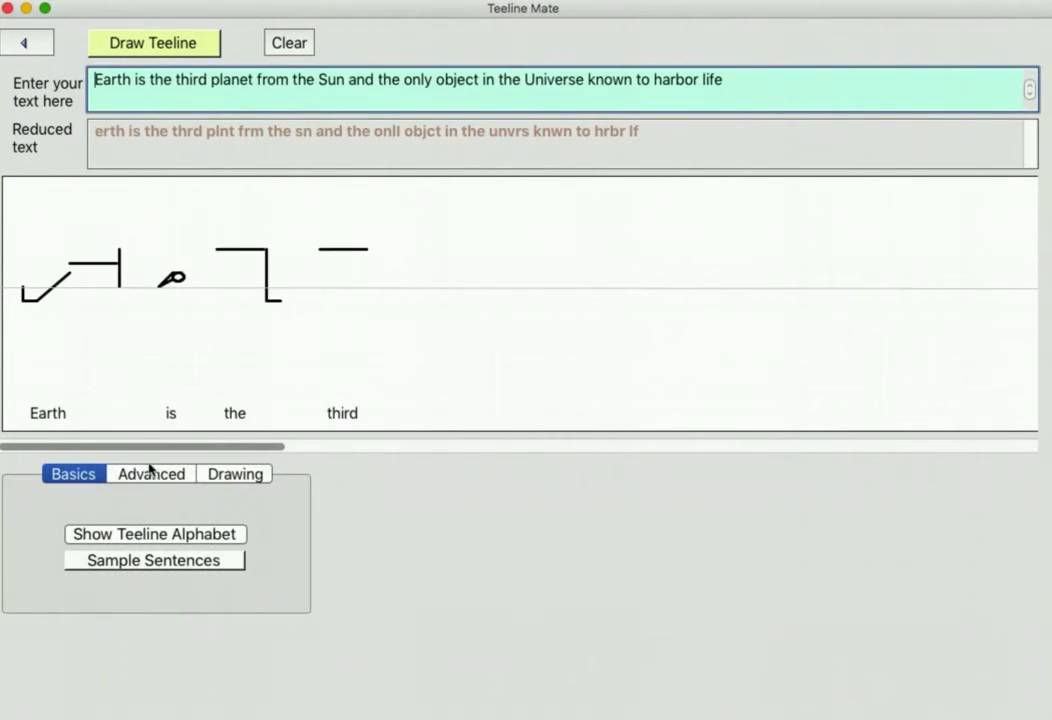
{"action": "left_click_drag", "start_coordinate": [140, 450], "coordinate": [44, 426]}
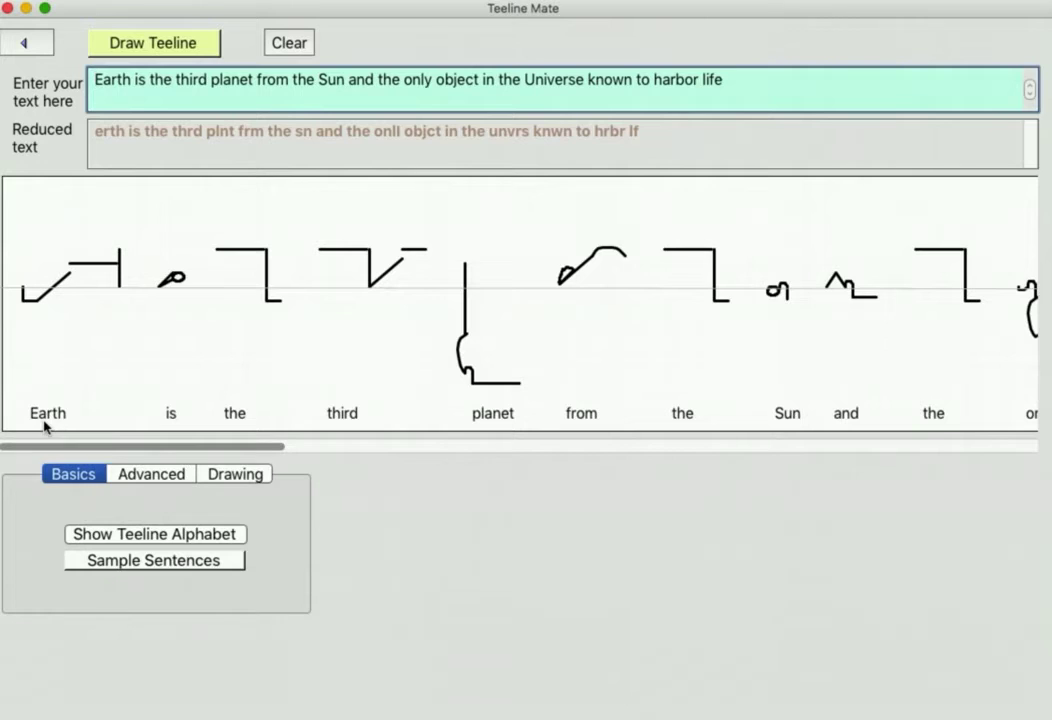
- Clear the canvas, enable red-coloured indicators, and draw the examples a e i ing tion … sh
{"action": "left_click", "coordinate": [304, 44]}
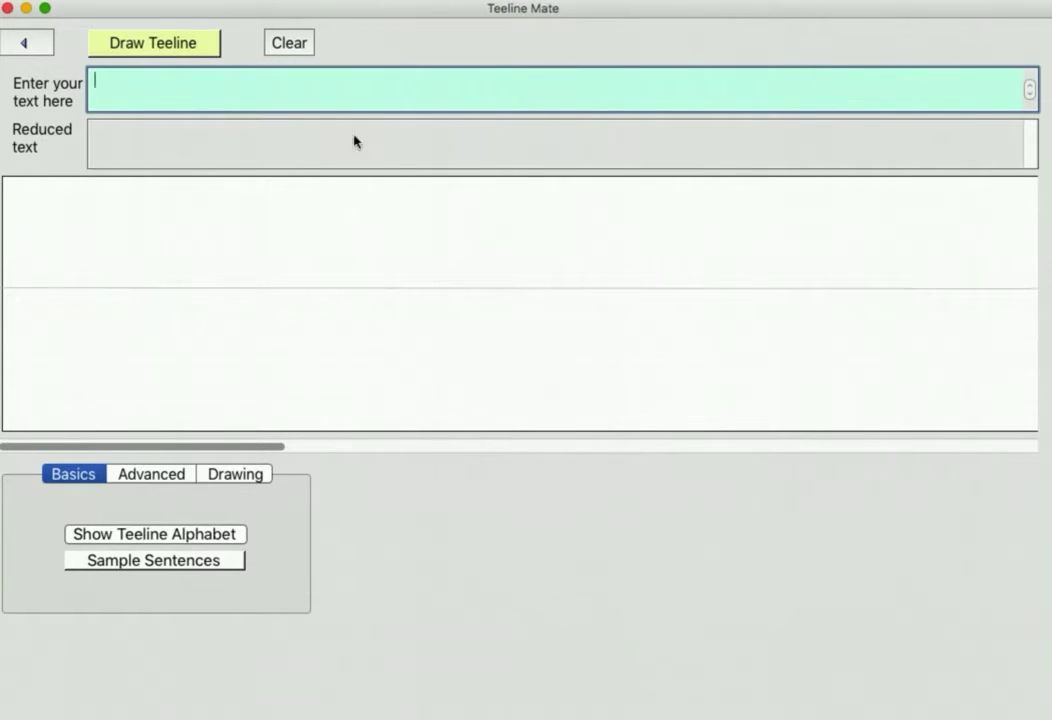
{"action": "left_click", "coordinate": [182, 478]}
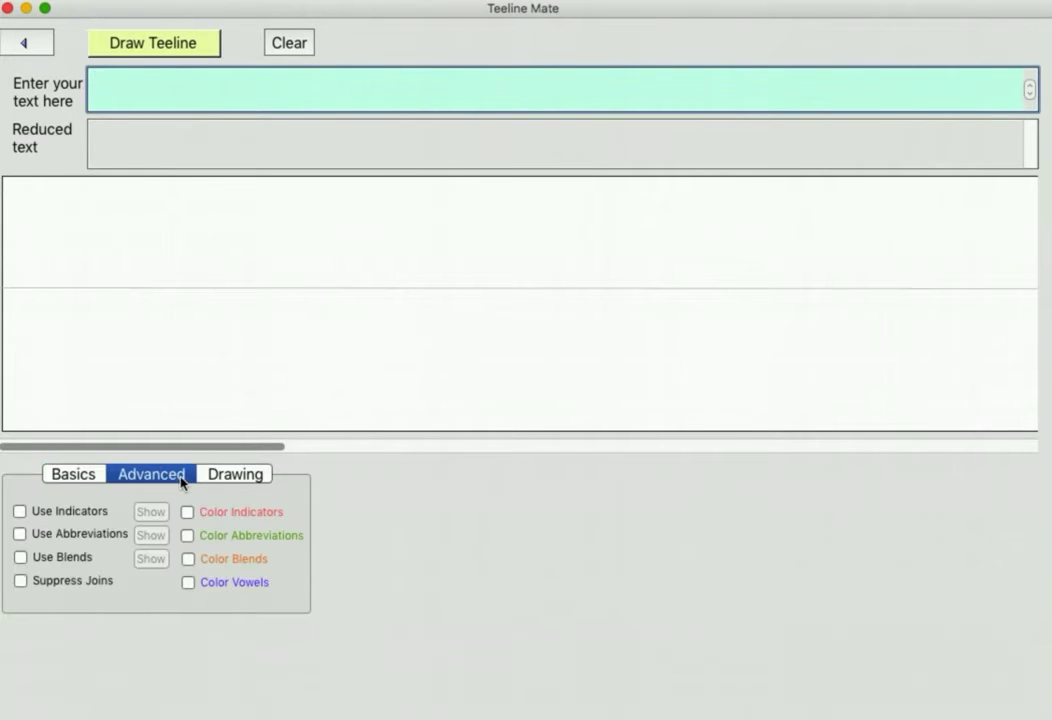
{"action": "left_click", "coordinate": [20, 512]}
{"action": "left_click", "coordinate": [186, 513]}
{"action": "left_click", "coordinate": [150, 512]}
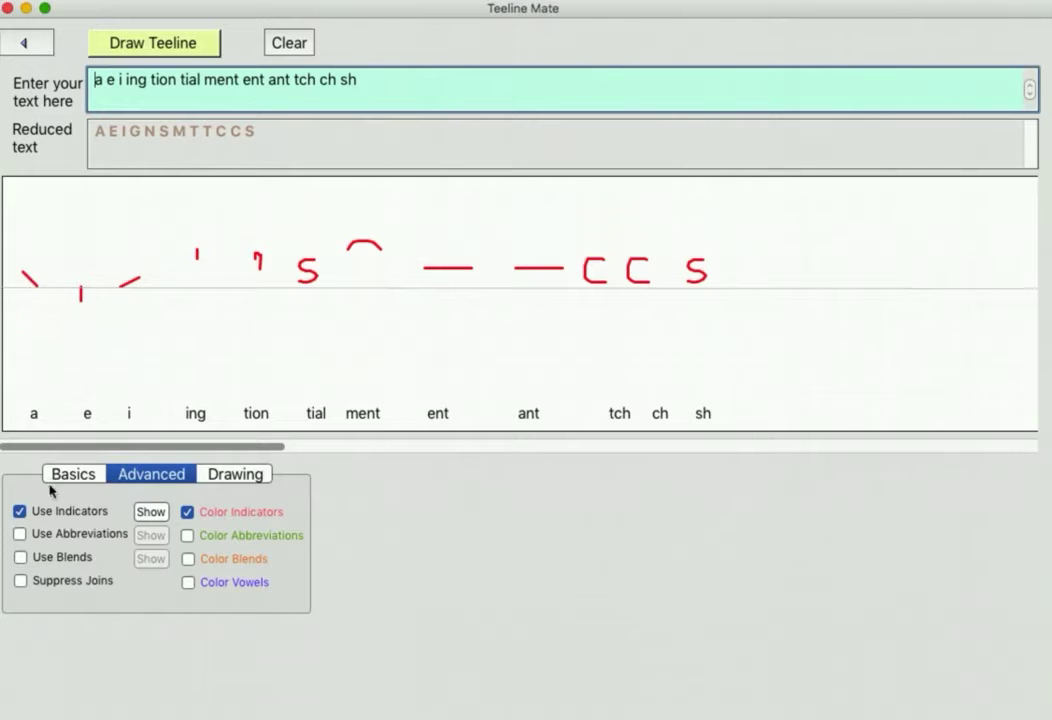
{"action": "left_click", "coordinate": [20, 513]}
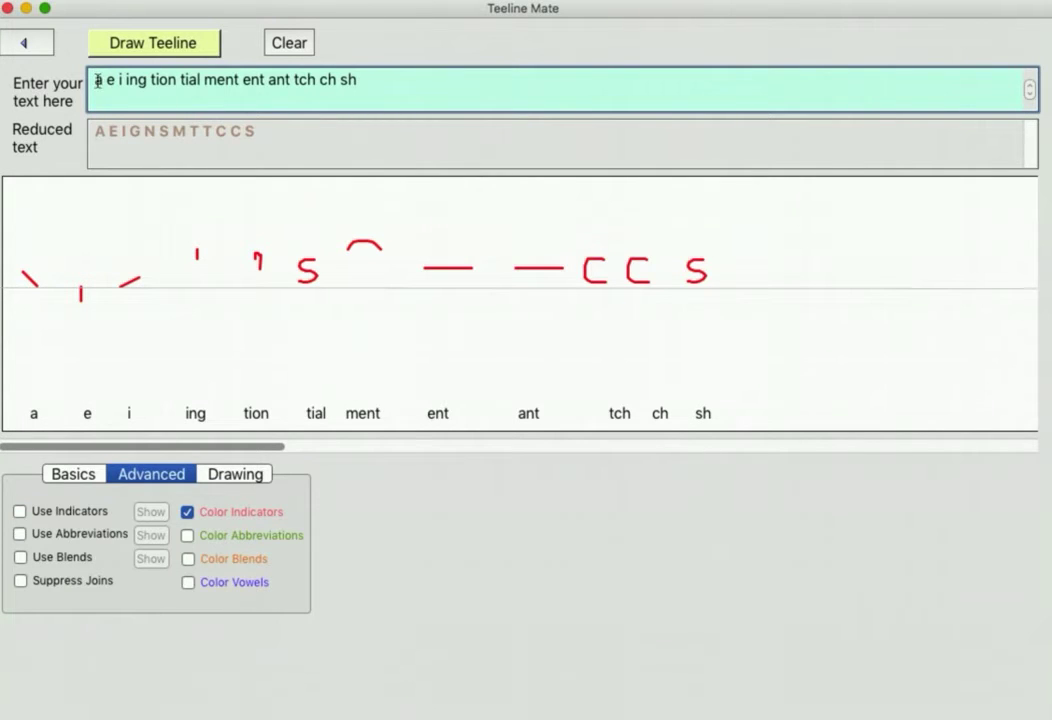
{"action": "left_click_drag", "start_coordinate": [103, 80], "coordinate": [504, 94]}
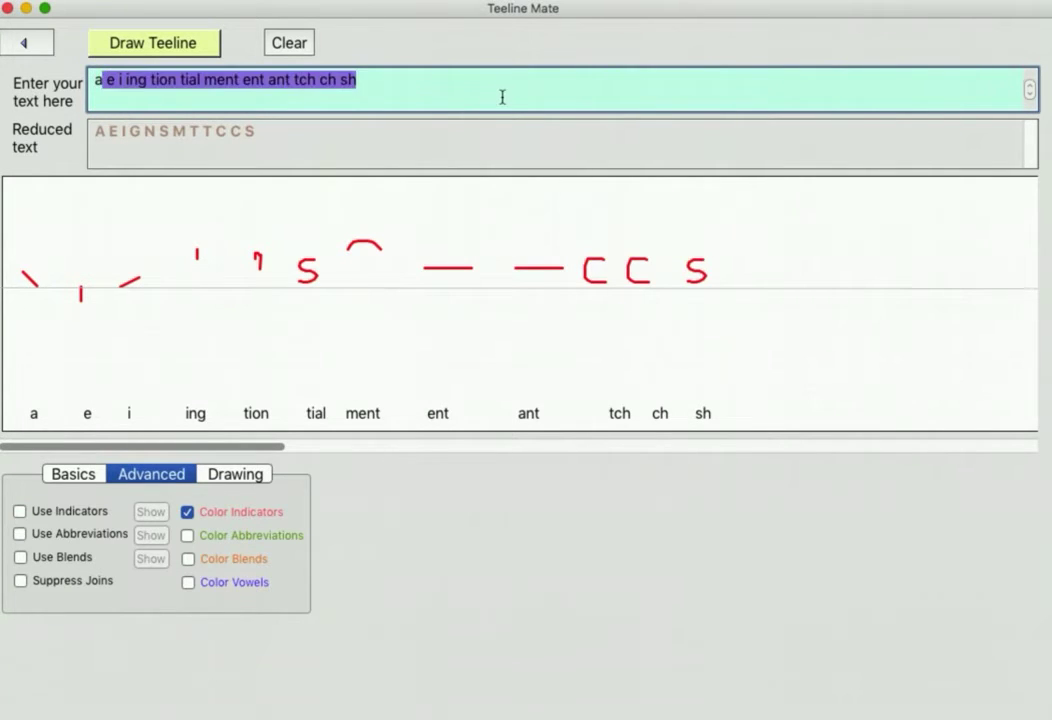
{"action": "key", "text": "BackSpace"}
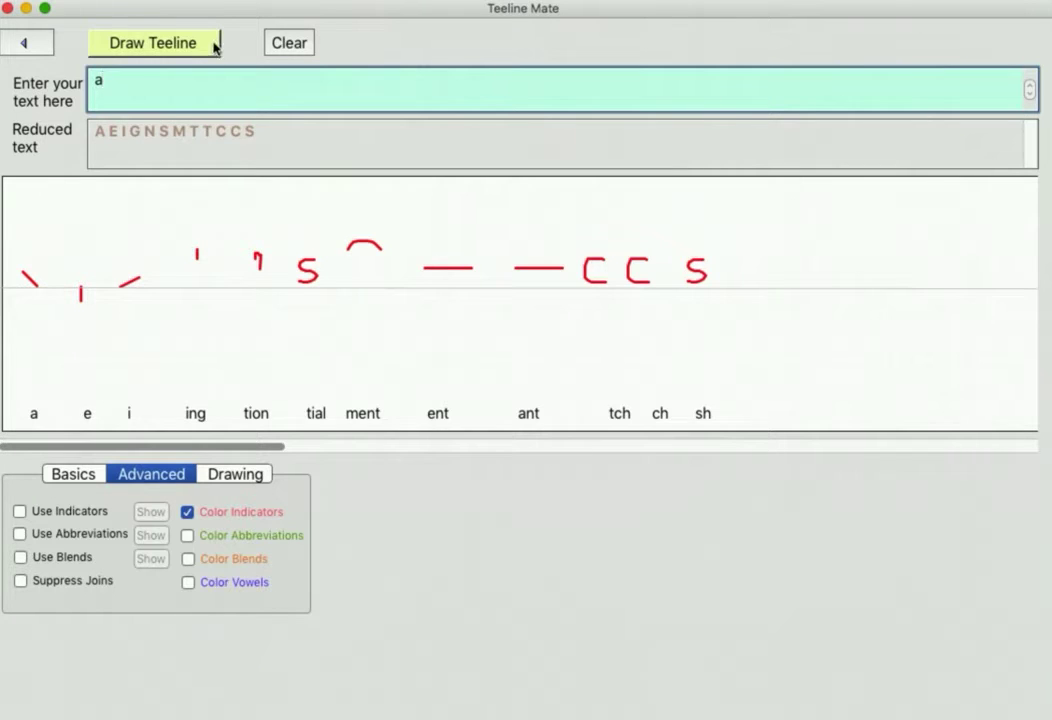
{"action": "left_click", "coordinate": [178, 41]}
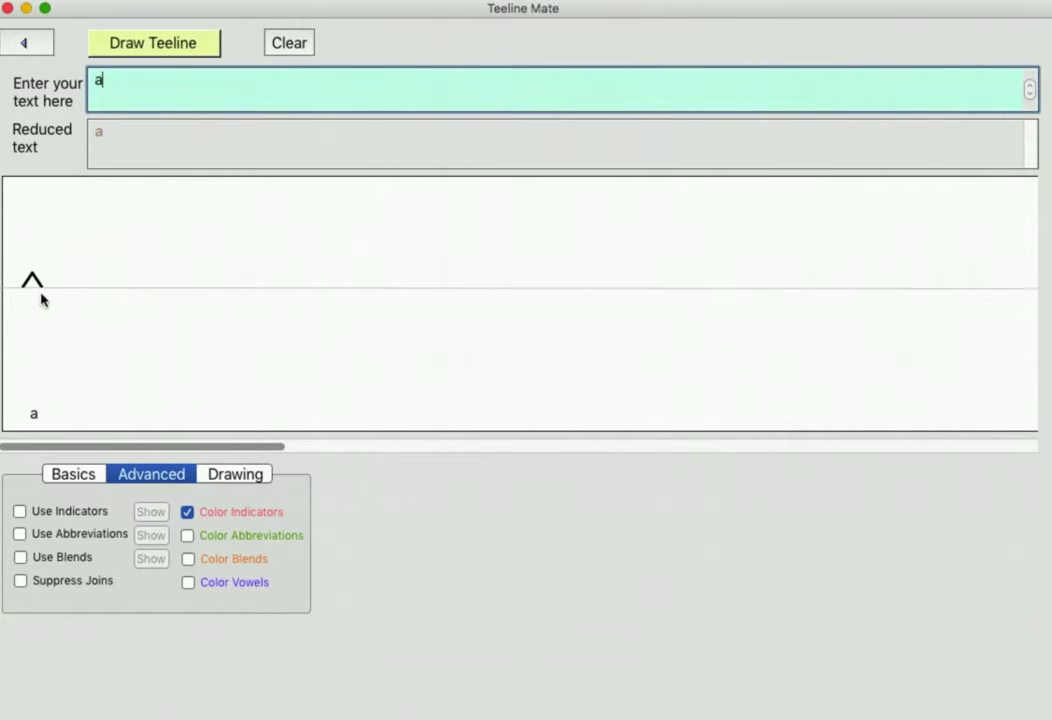
{"action": "left_click", "coordinate": [22, 512]}
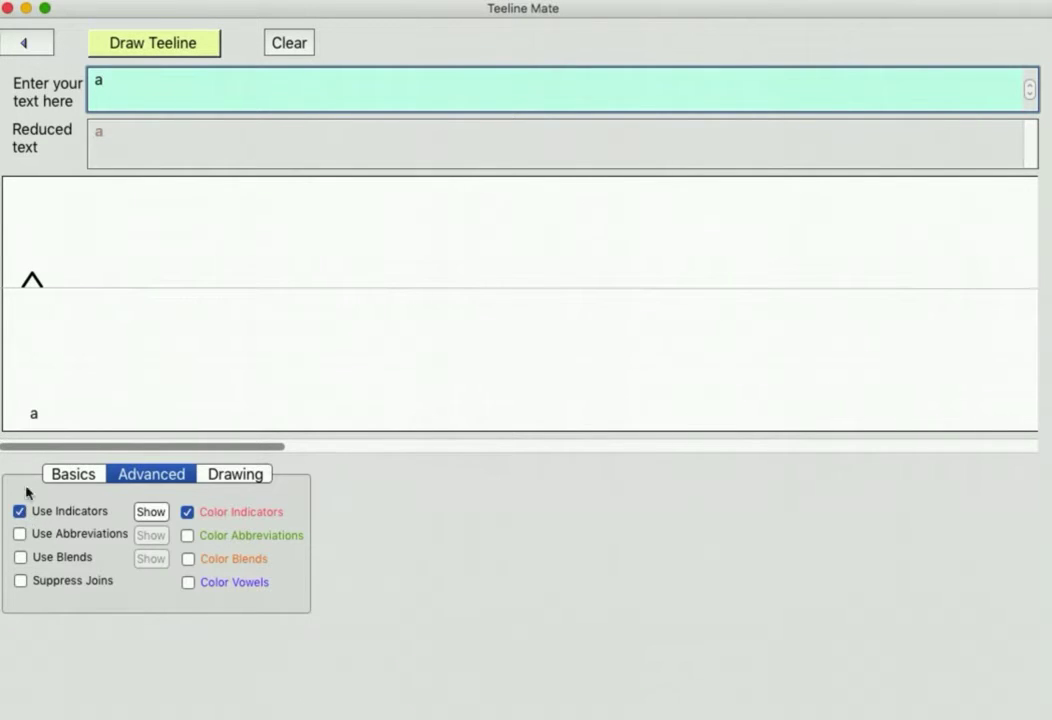
{"action": "left_click", "coordinate": [112, 50]}
{"action": "left_click", "coordinate": [150, 511]}
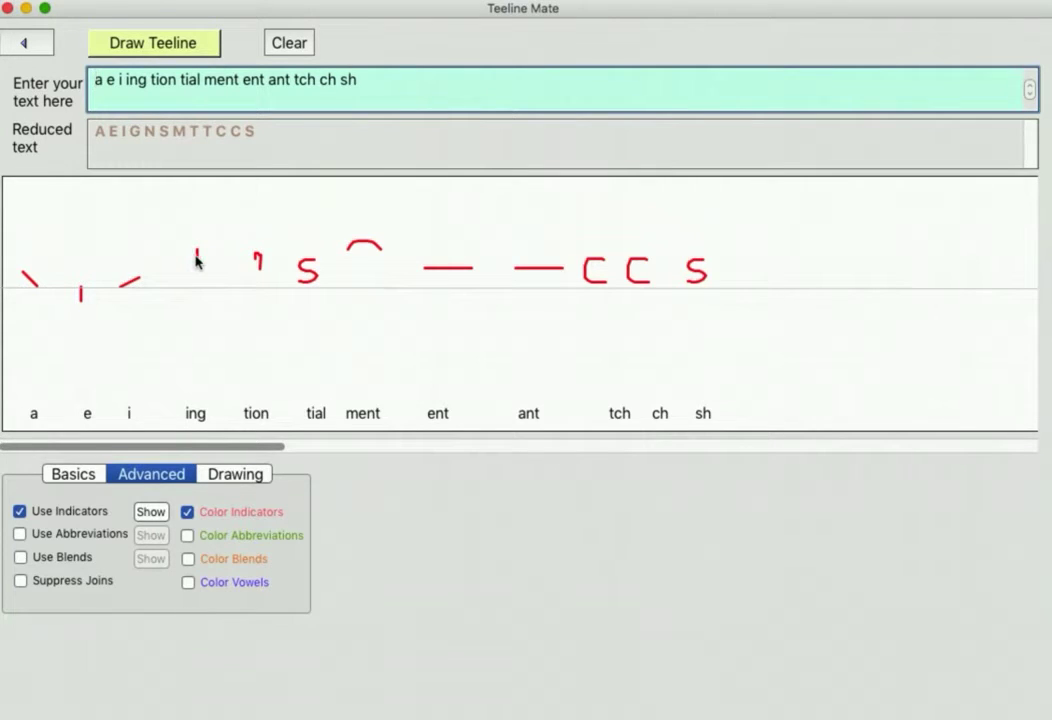
- Replace the input text with 'thing' and draw it using indicators
{"action": "mouse_move", "coordinate": [197, 261]}
{"action": "mouse_move", "coordinate": [259, 263]}
{"action": "left_click_drag", "start_coordinate": [372, 79], "coordinate": [186, 80]}
{"action": "left_click", "coordinate": [186, 80]}
{"action": "key", "text": "super+a"}
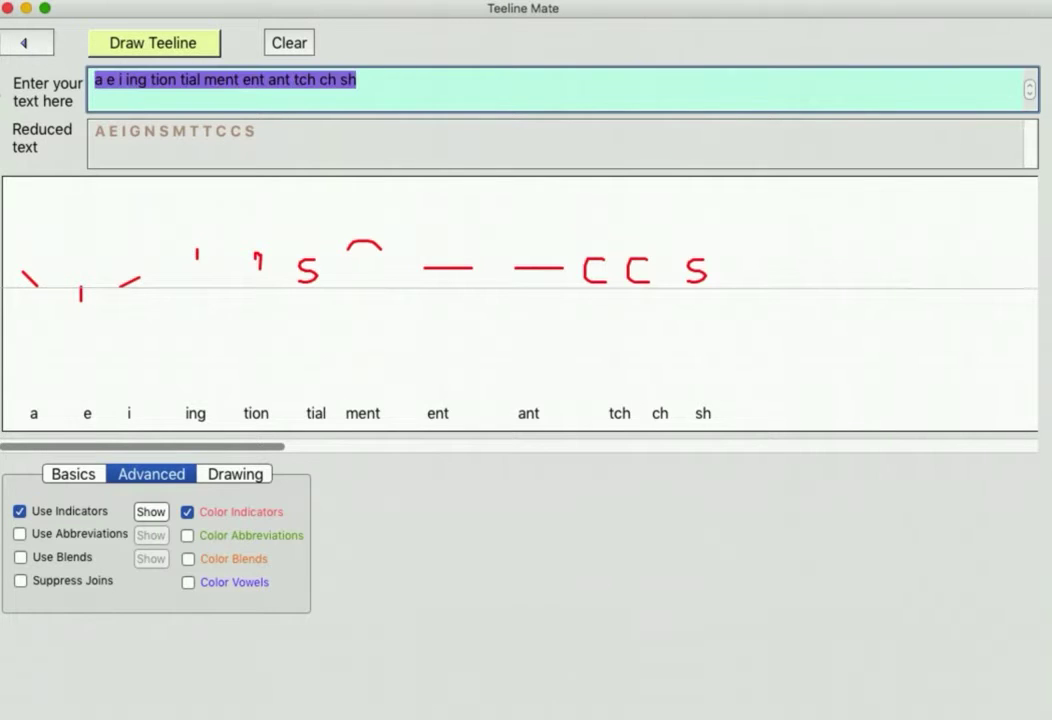
{"action": "type", "text": "thing"}
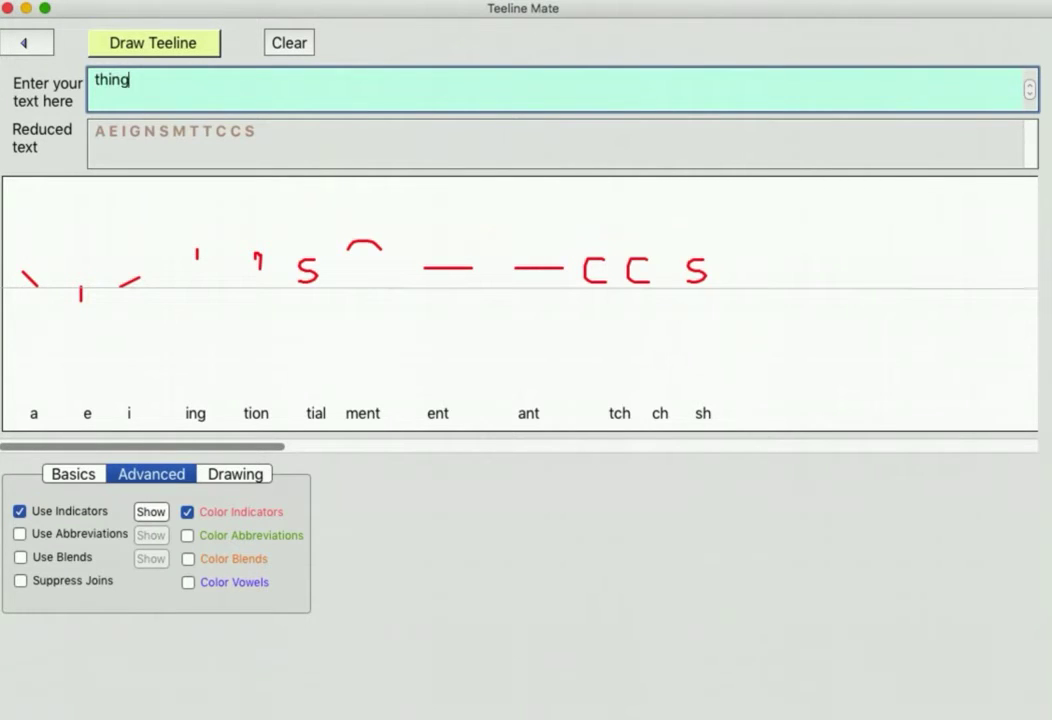
{"action": "left_click", "coordinate": [119, 46]}
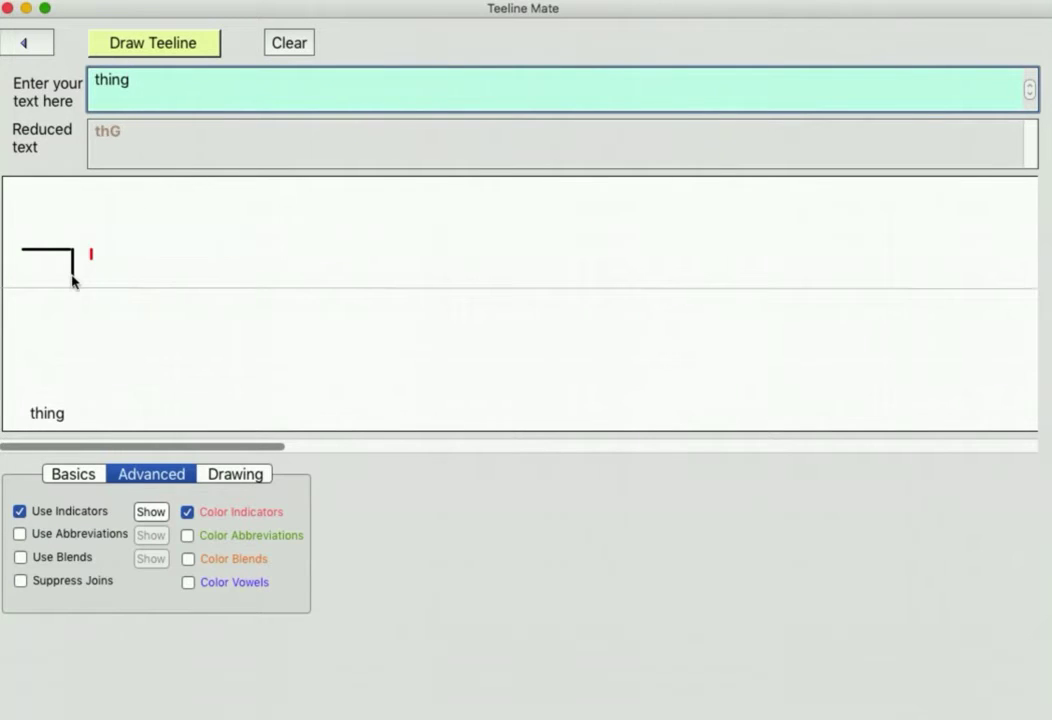
{"action": "mouse_move", "coordinate": [89, 258]}
- Turn Use Indicators off and redraw 'thing' as 'thng'
{"action": "left_click", "coordinate": [19, 511]}
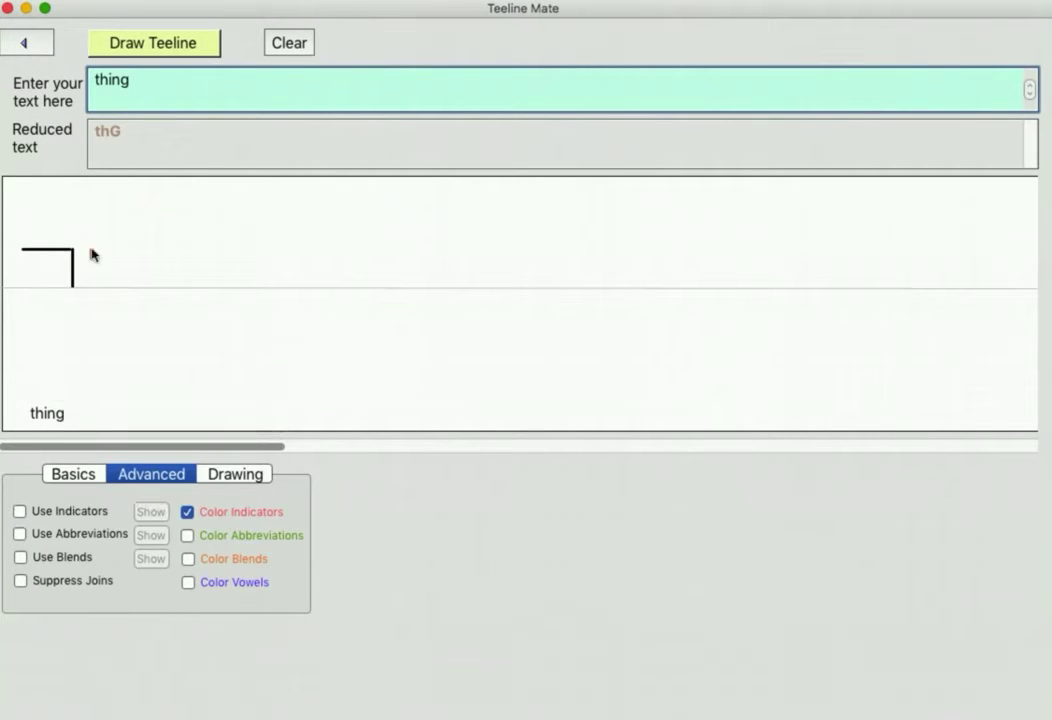
{"action": "left_click", "coordinate": [129, 46]}
{"action": "mouse_move", "coordinate": [90, 338]}
- Swap red indicators for green-coloured abbreviations and draw the abbreviation example list
{"action": "left_click", "coordinate": [188, 512]}
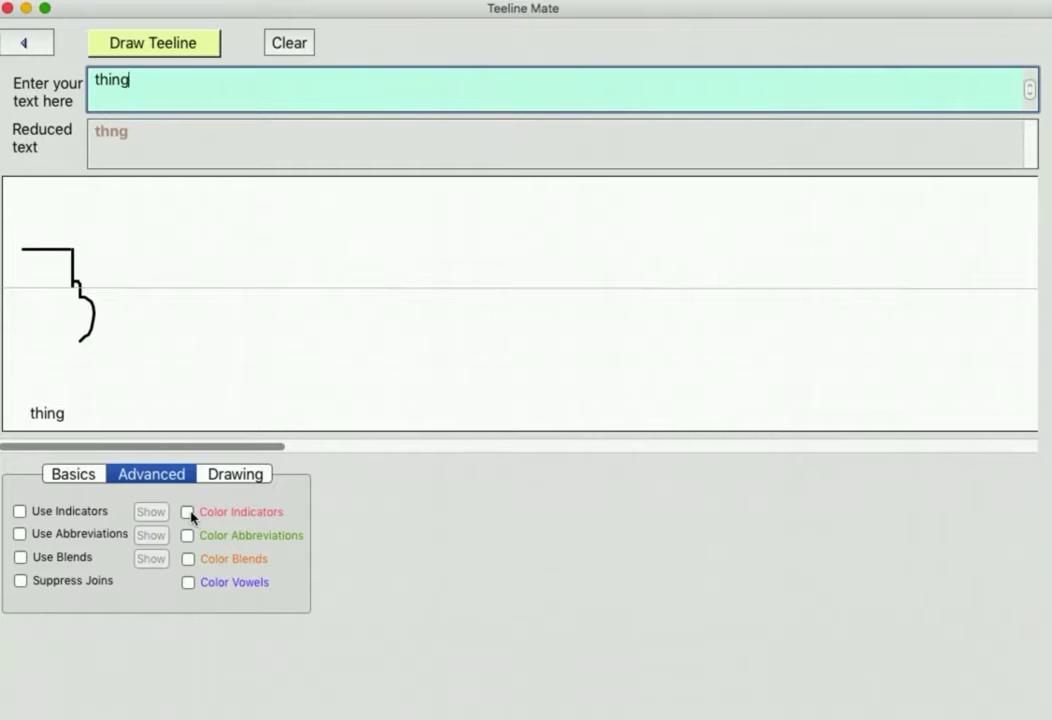
{"action": "left_click", "coordinate": [19, 535]}
{"action": "left_click", "coordinate": [187, 536]}
{"action": "left_click", "coordinate": [158, 541]}
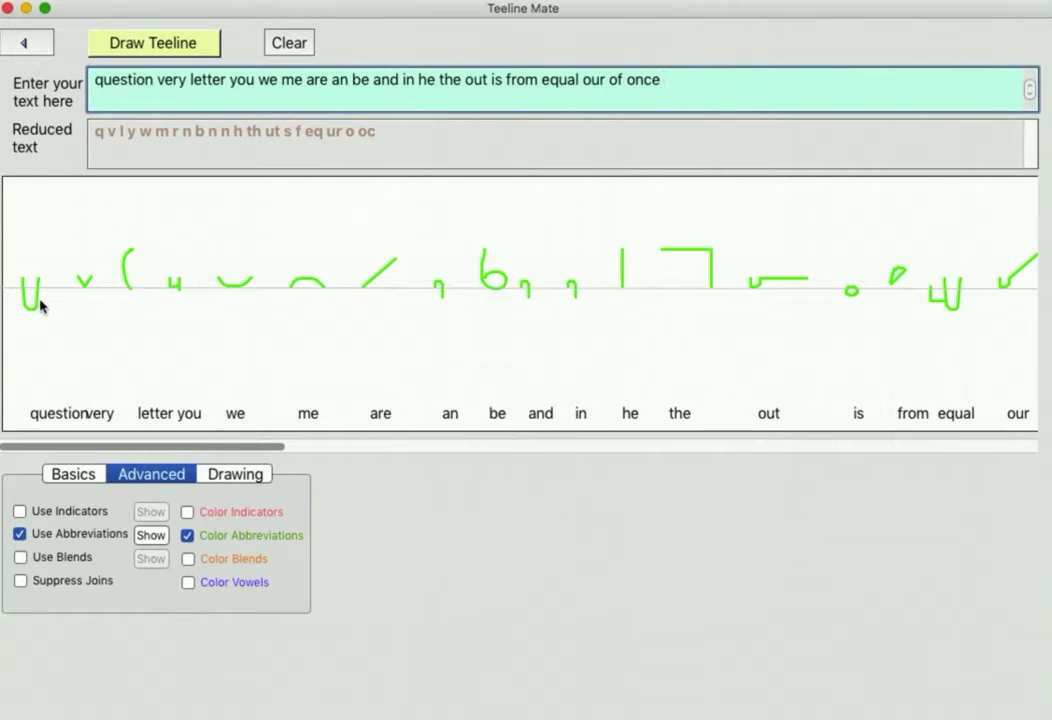
- Scroll along the abbreviated outline to review it, then untick Color Abbreviations
{"action": "mouse_move", "coordinate": [36, 304]}
{"action": "mouse_move", "coordinate": [179, 292]}
{"action": "mouse_move", "coordinate": [231, 289]}
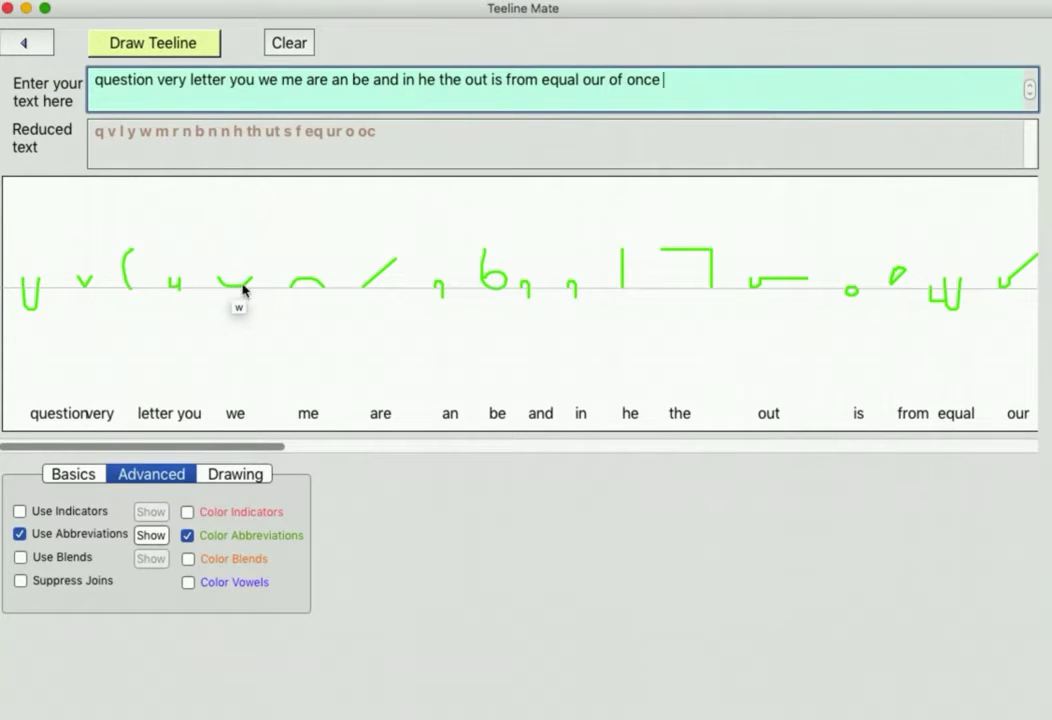
{"action": "left_click", "coordinate": [275, 446]}
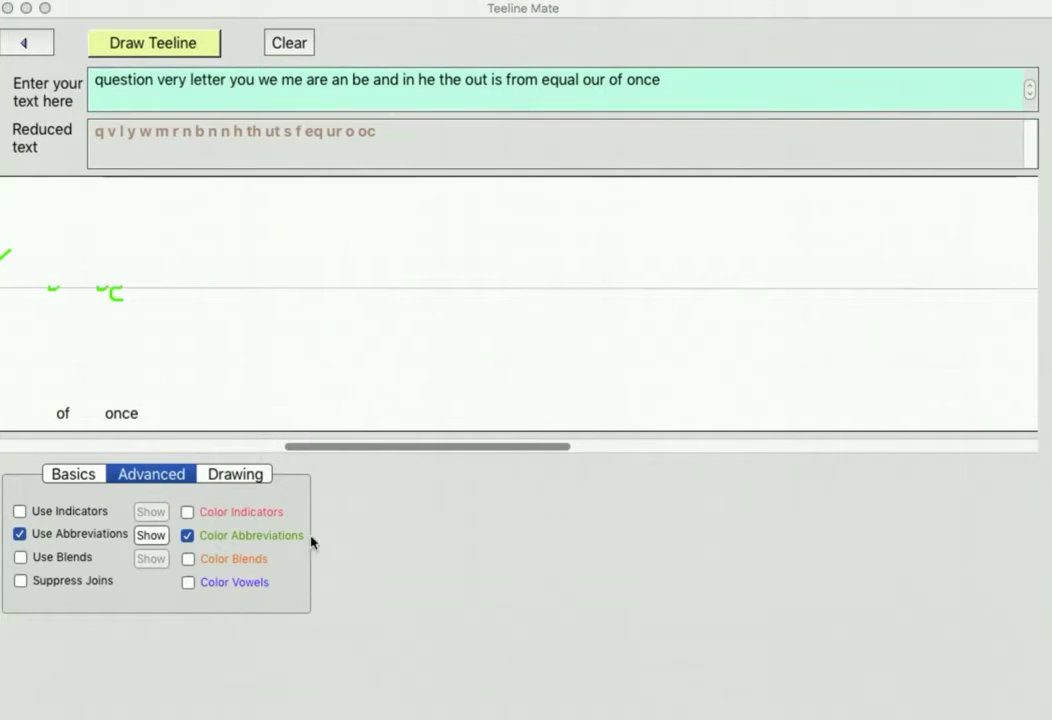
{"action": "left_click_drag", "start_coordinate": [322, 448], "coordinate": [19, 418]}
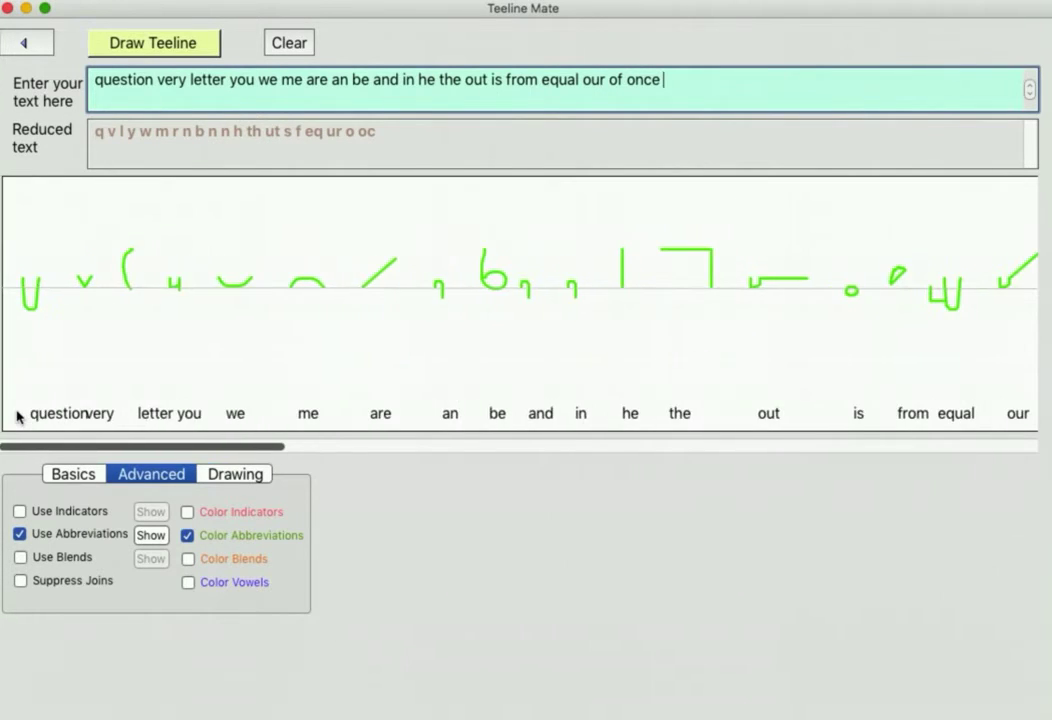
{"action": "left_click", "coordinate": [186, 536]}
- Turn abbreviations off and enable letter blends with blend colouring
{"action": "left_click", "coordinate": [19, 535]}
{"action": "left_click", "coordinate": [22, 558]}
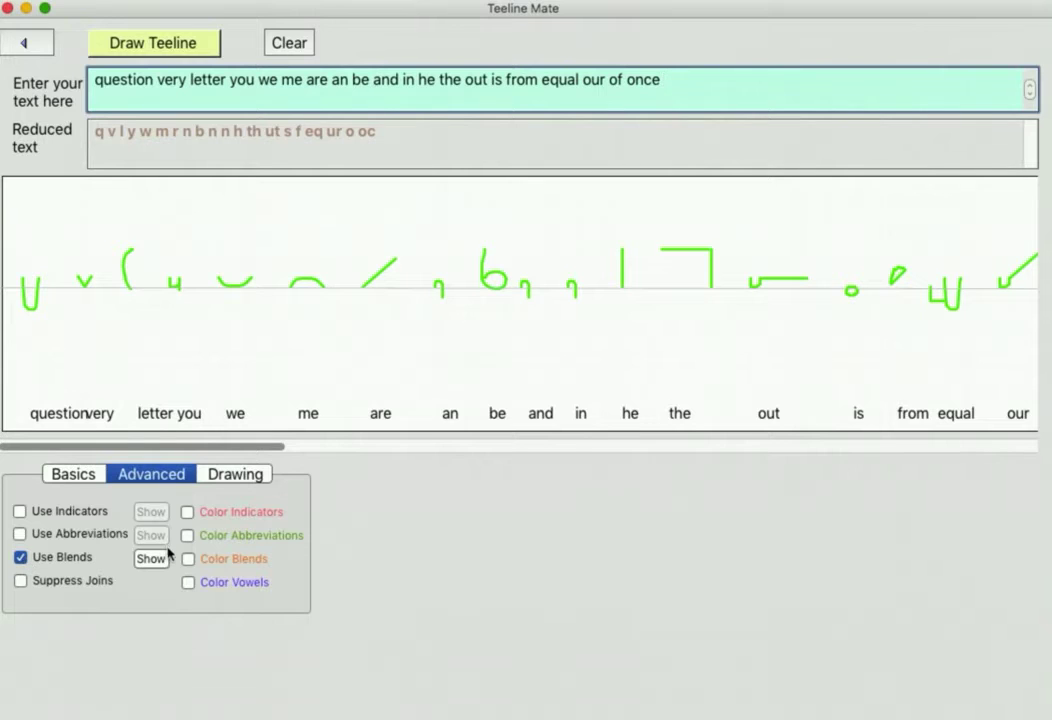
{"action": "left_click", "coordinate": [196, 561]}
- Draw the letter pairs 'th mr tr fl pl dr hv m t' with orange blends
{"action": "key", "text": "super+a"}
{"action": "type", "text": "th mr tr fl pl dr hv"}
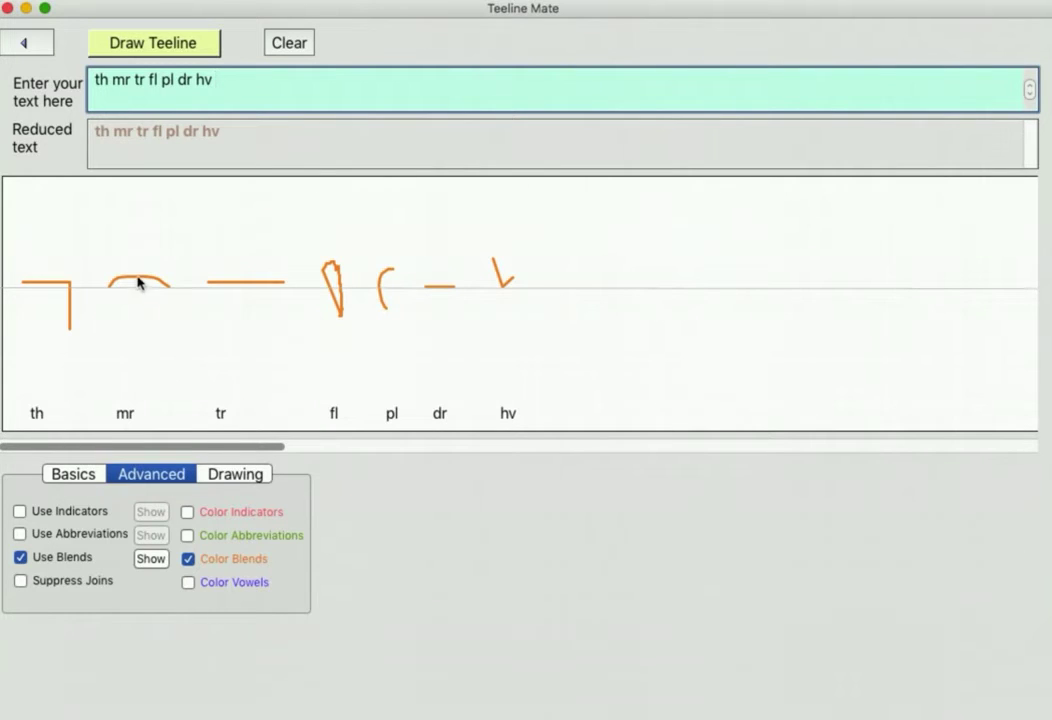
{"action": "mouse_move", "coordinate": [112, 290]}
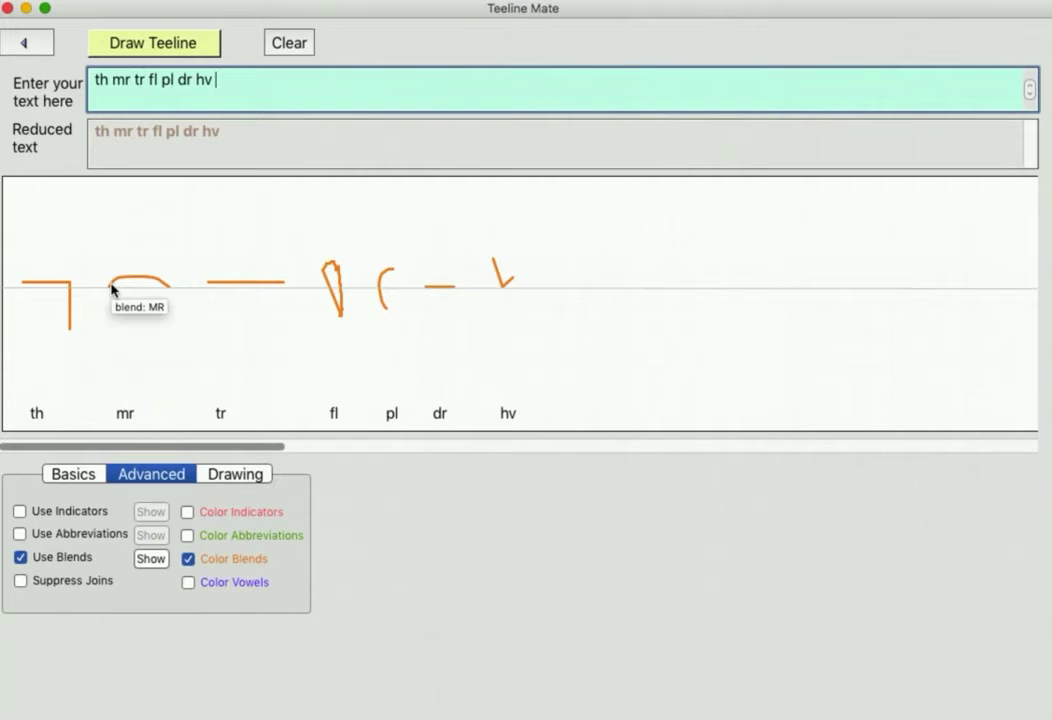
{"action": "type", "text": "m"}
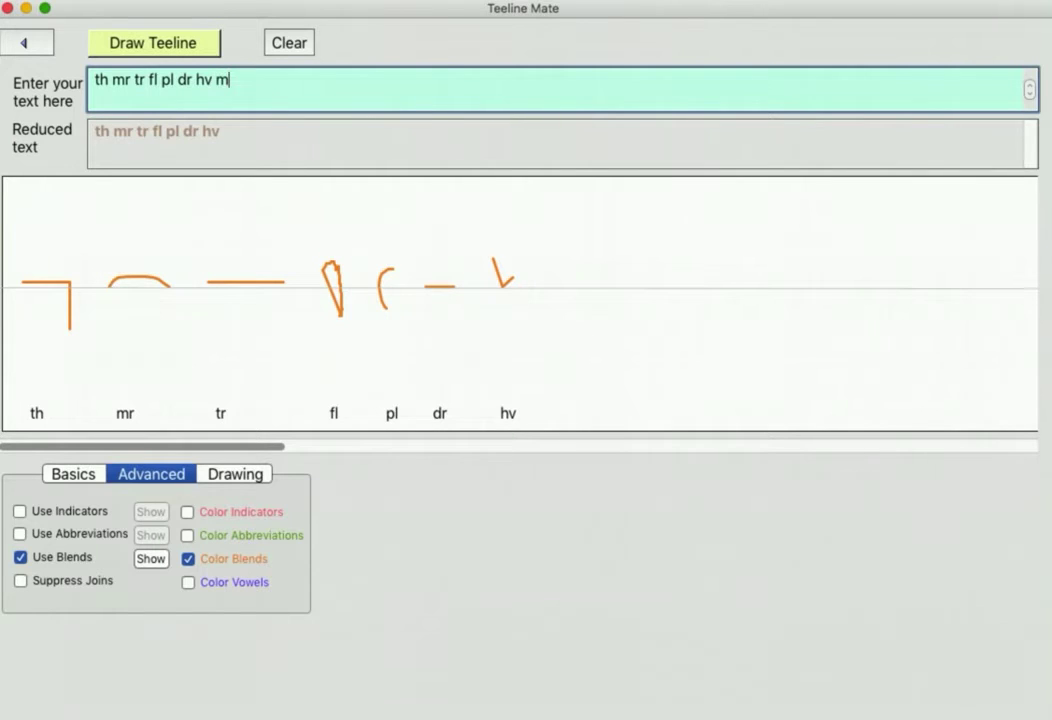
{"action": "left_click", "coordinate": [142, 48]}
{"action": "left_click", "coordinate": [183, 42]}
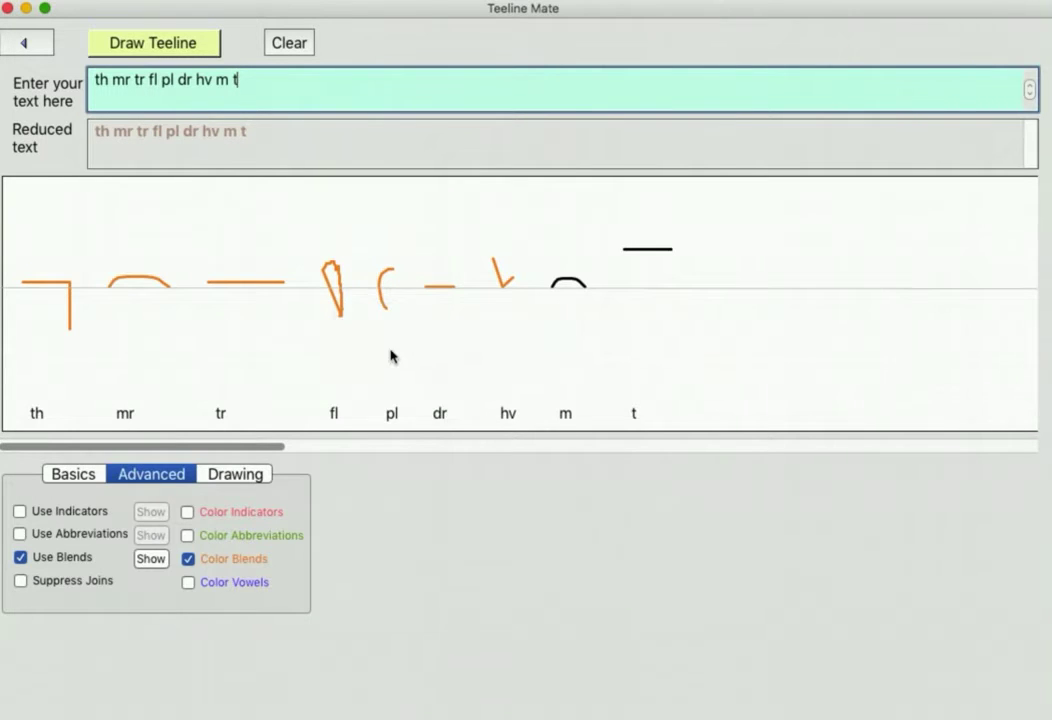
- Redraw the letter pairs ending in a plain black h, then untick Color Blends and Use Blends
{"action": "mouse_move", "coordinate": [381, 297]}
{"action": "mouse_move", "coordinate": [442, 289]}
{"action": "mouse_move", "coordinate": [500, 279]}
{"action": "left_click", "coordinate": [158, 34]}
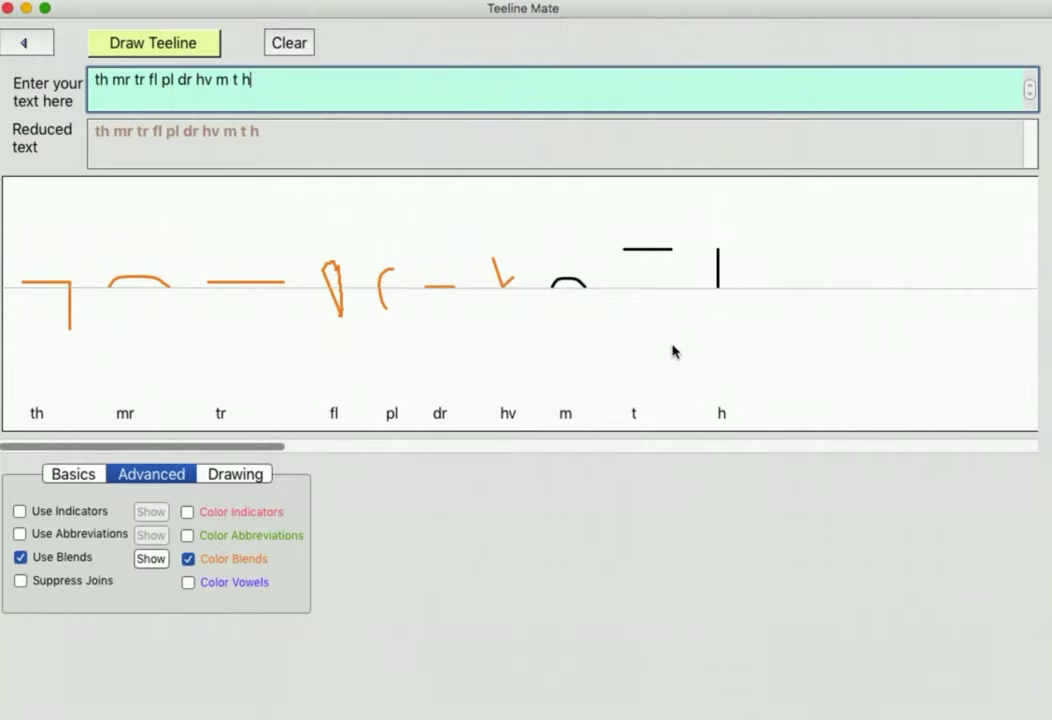
{"action": "left_click", "coordinate": [187, 561]}
{"action": "left_click", "coordinate": [20, 558]}
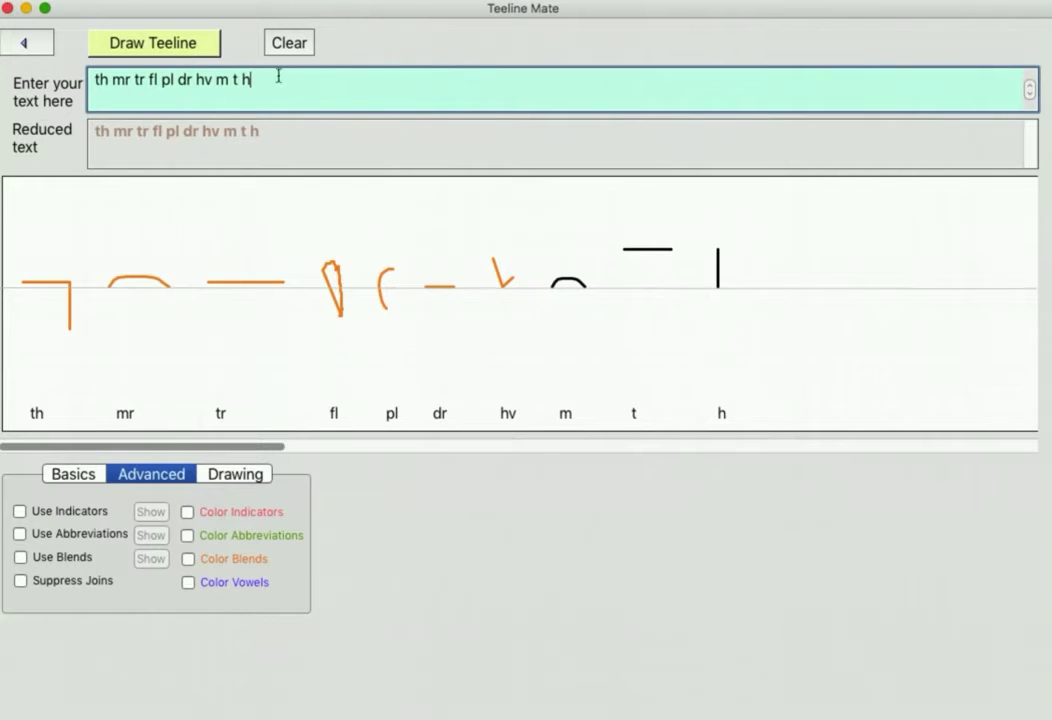
- Draw 'Thing' joined, redraw it with Suppress Joins on, then clear everything
{"action": "left_click_drag", "start_coordinate": [255, 78], "coordinate": [2, 84]}
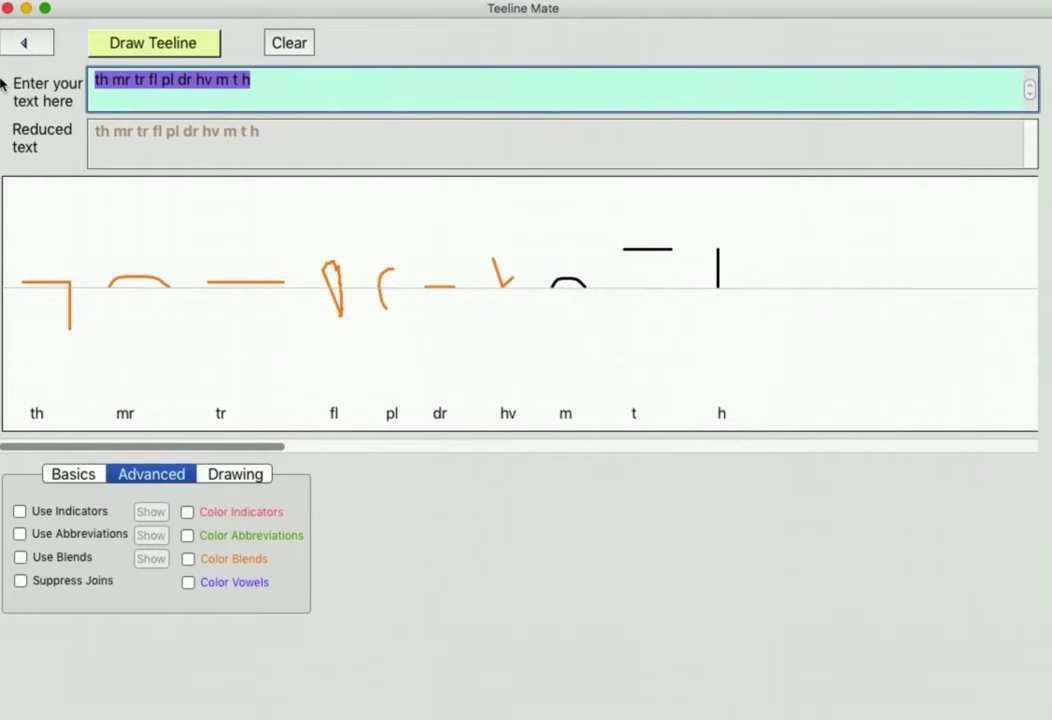
{"action": "type", "text": "Thing"}
{"action": "left_click", "coordinate": [120, 42]}
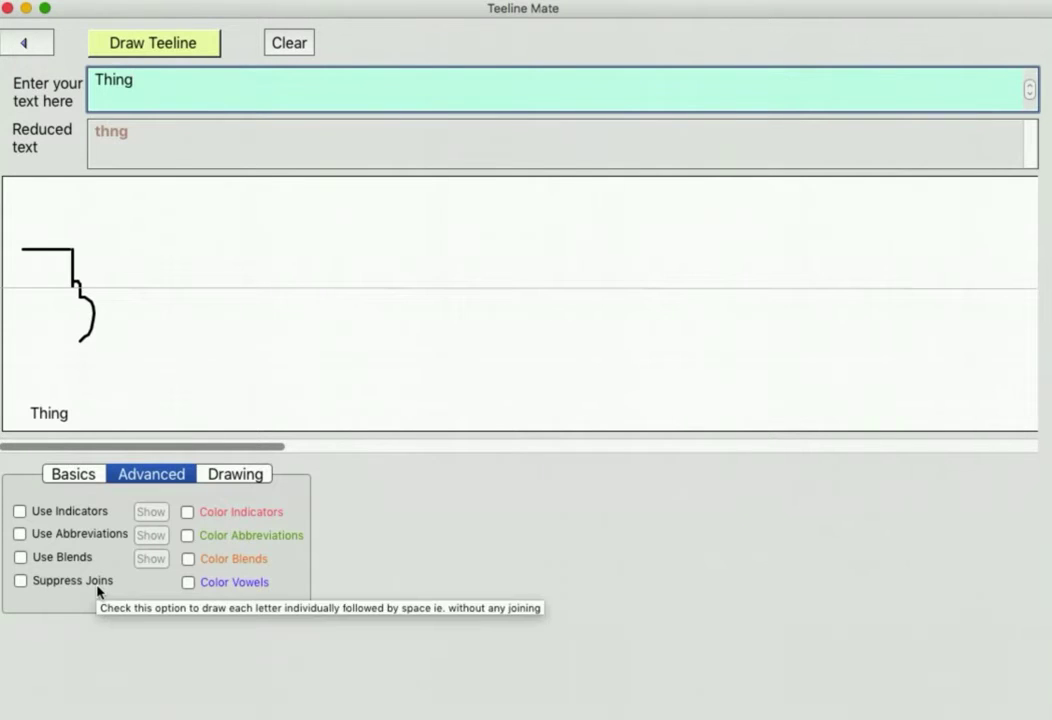
{"action": "left_click", "coordinate": [20, 581]}
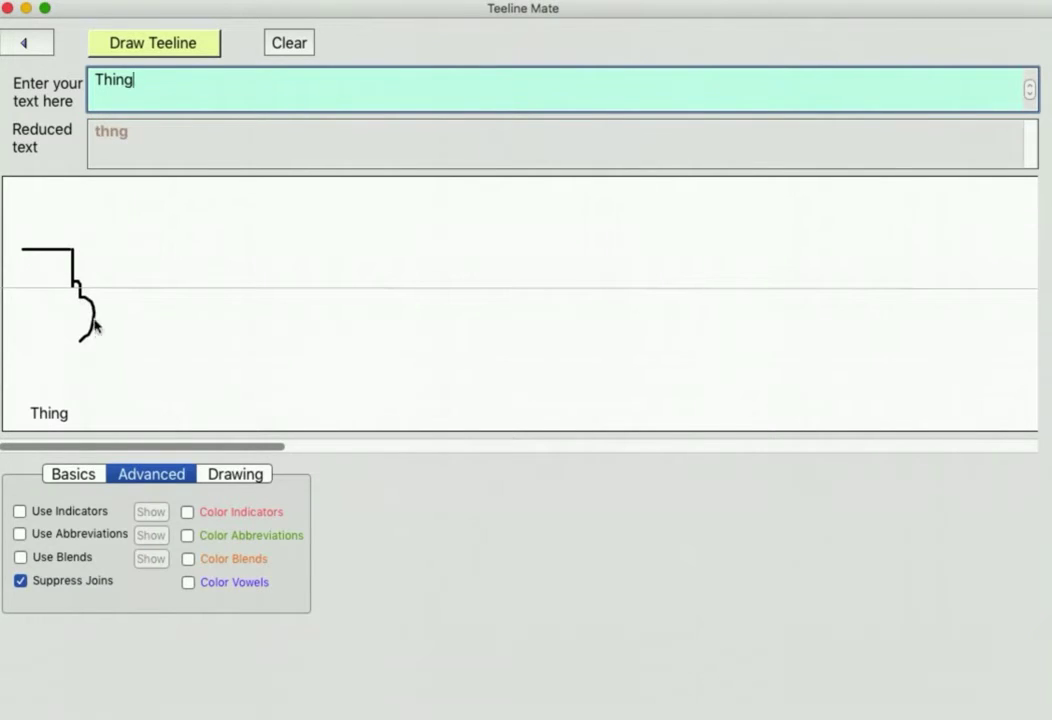
{"action": "left_click", "coordinate": [136, 50]}
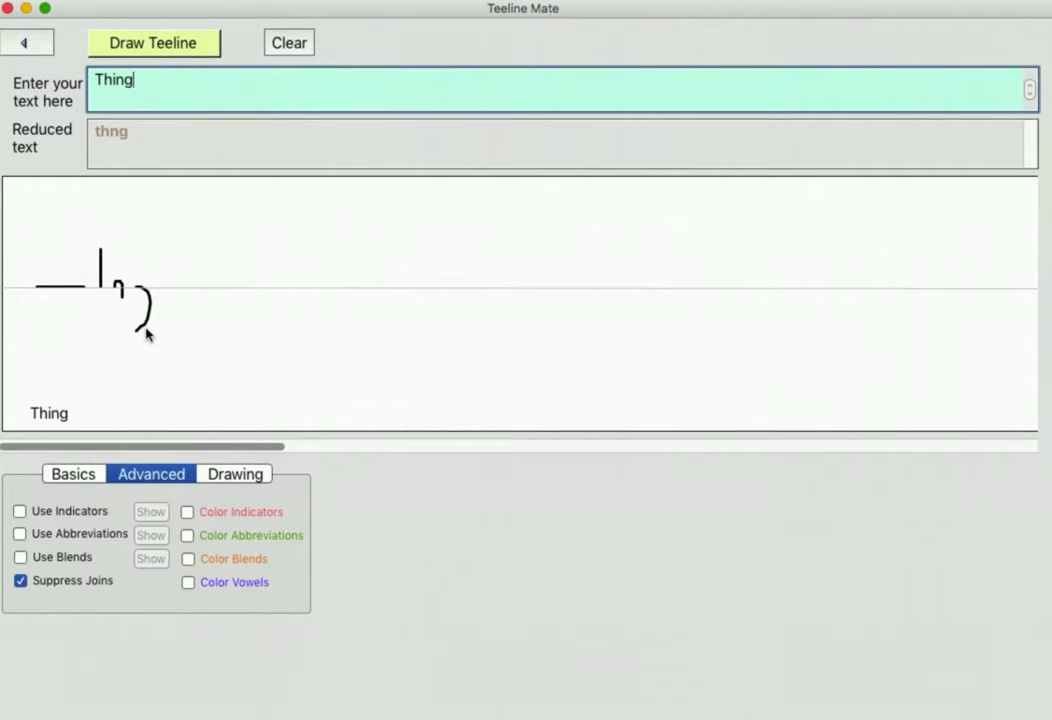
{"action": "left_click", "coordinate": [306, 40]}
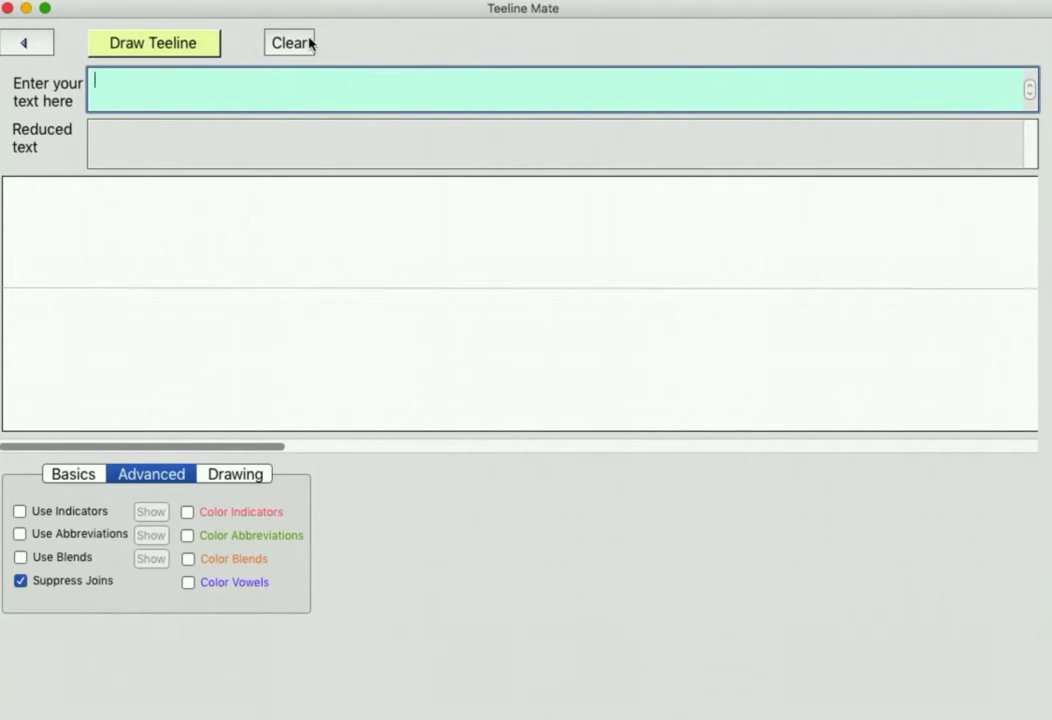
- Turn letter joins back on and drag the Drawing Speed slider to its minimum
{"action": "left_click", "coordinate": [53, 588]}
{"action": "left_click", "coordinate": [228, 479]}
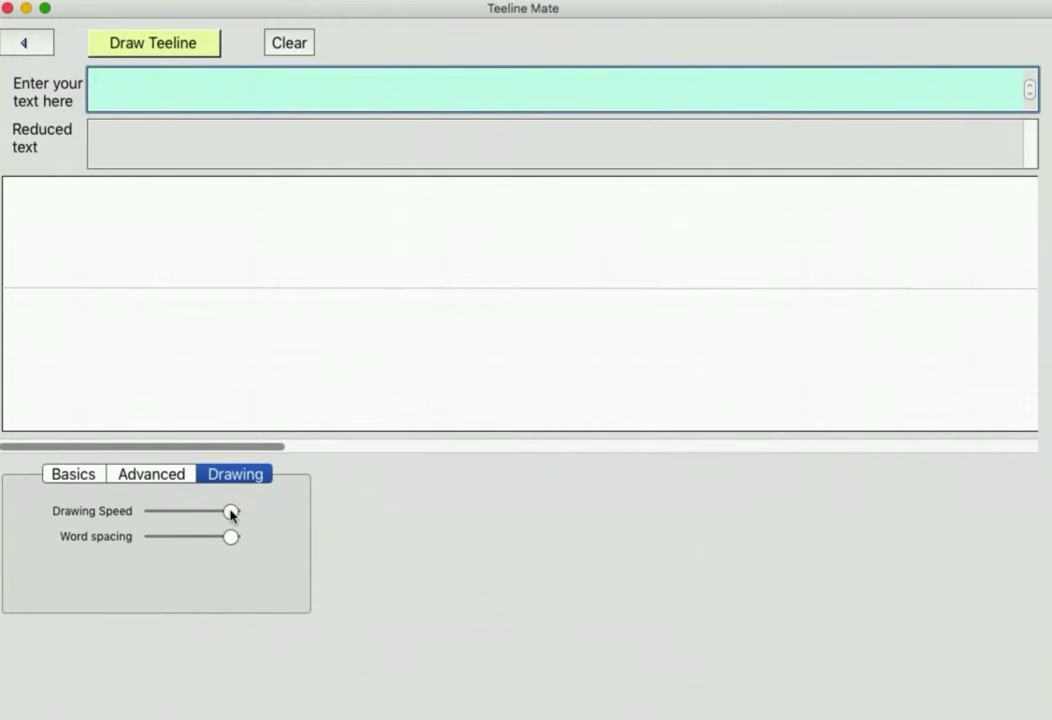
{"action": "left_click_drag", "start_coordinate": [231, 513], "coordinate": [139, 508]}
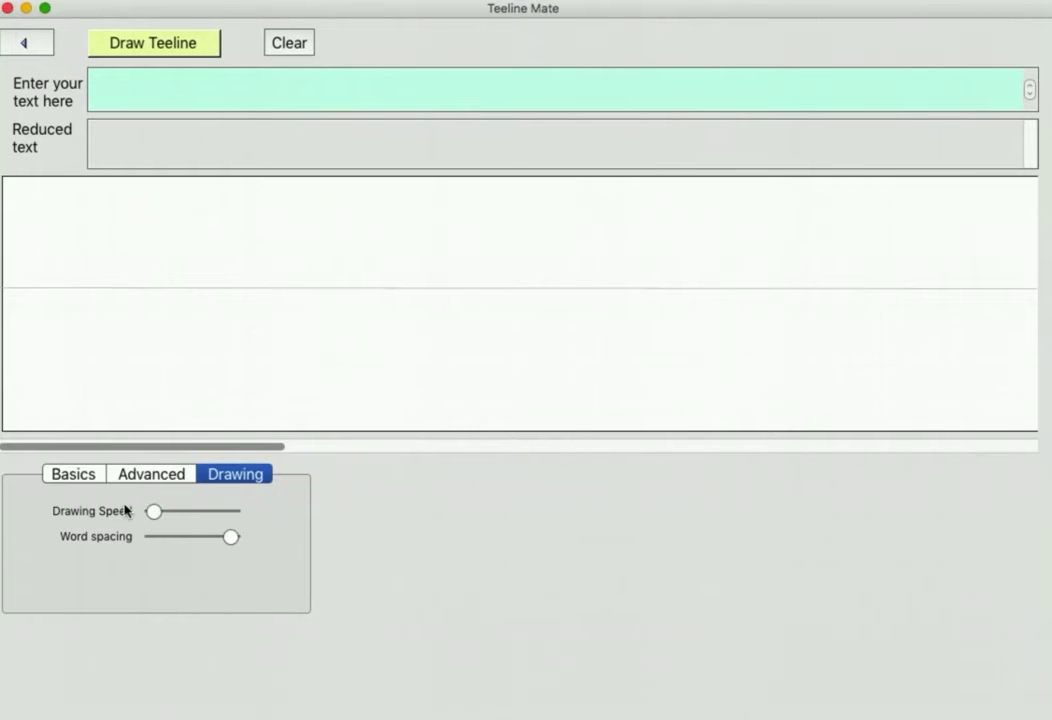
- Draw 'Welcome to Teeline' as shorthand, reduced to 'wlcm to tln'
{"action": "left_click", "coordinate": [127, 85]}
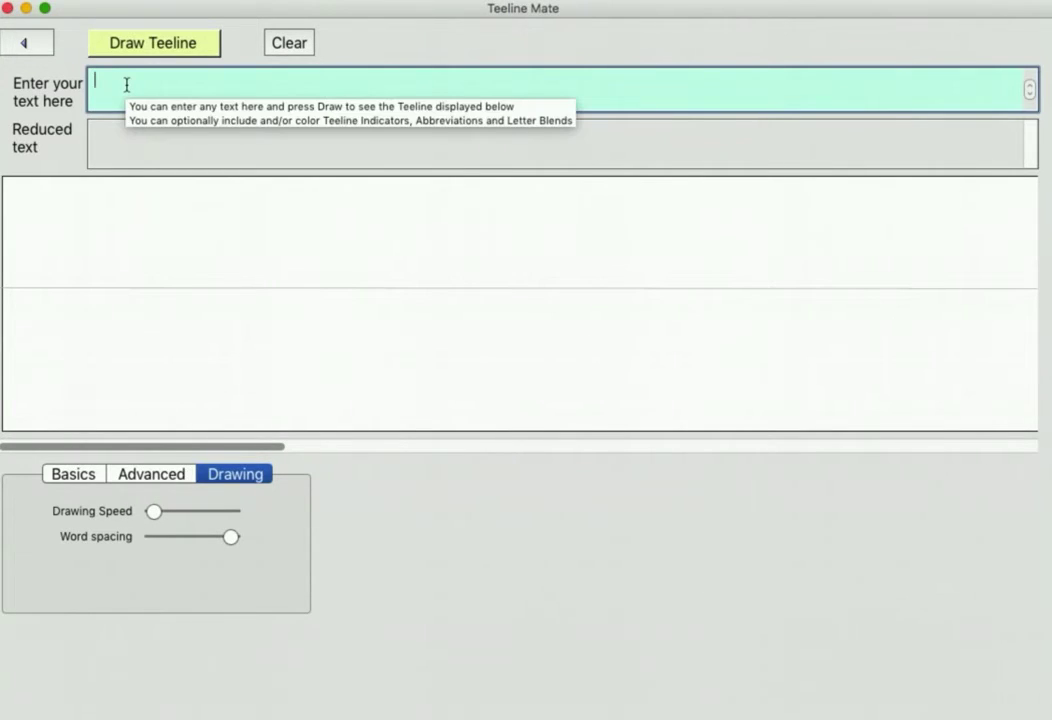
{"action": "type", "text": "Welcome to Teeline"}
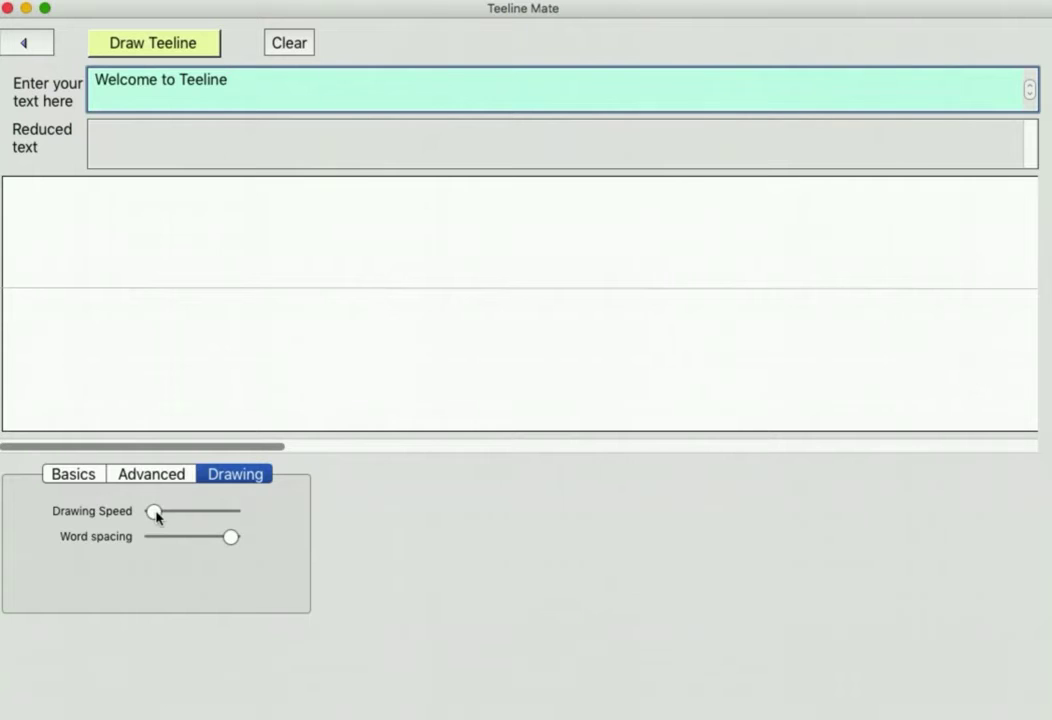
{"action": "left_click", "coordinate": [76, 476]}
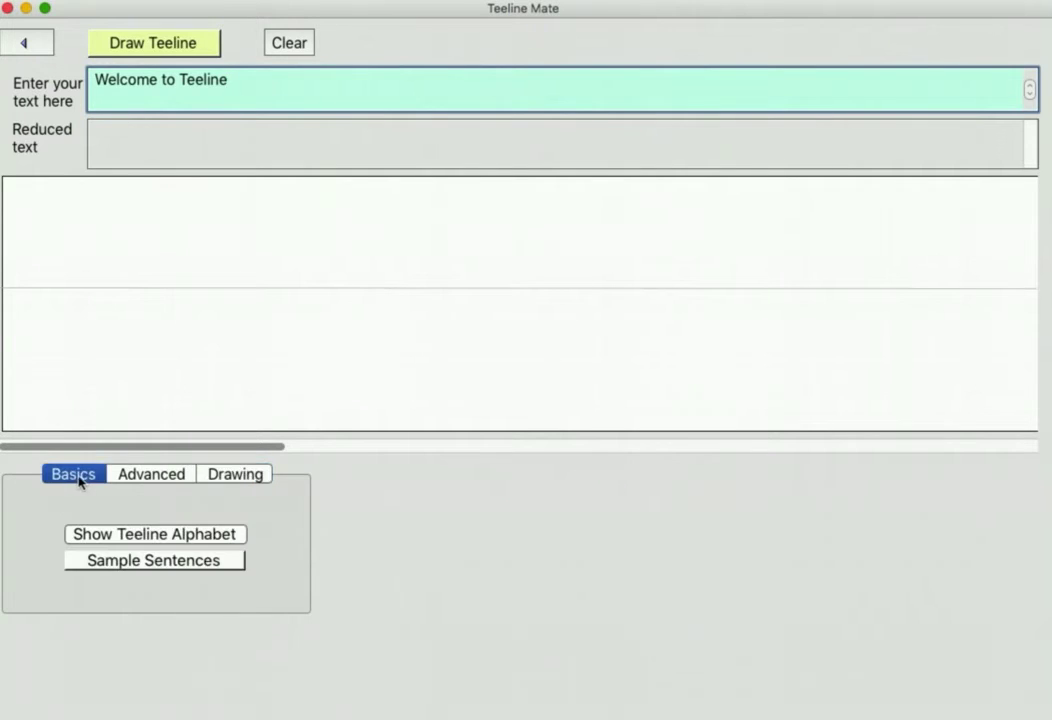
{"action": "left_click", "coordinate": [141, 476]}
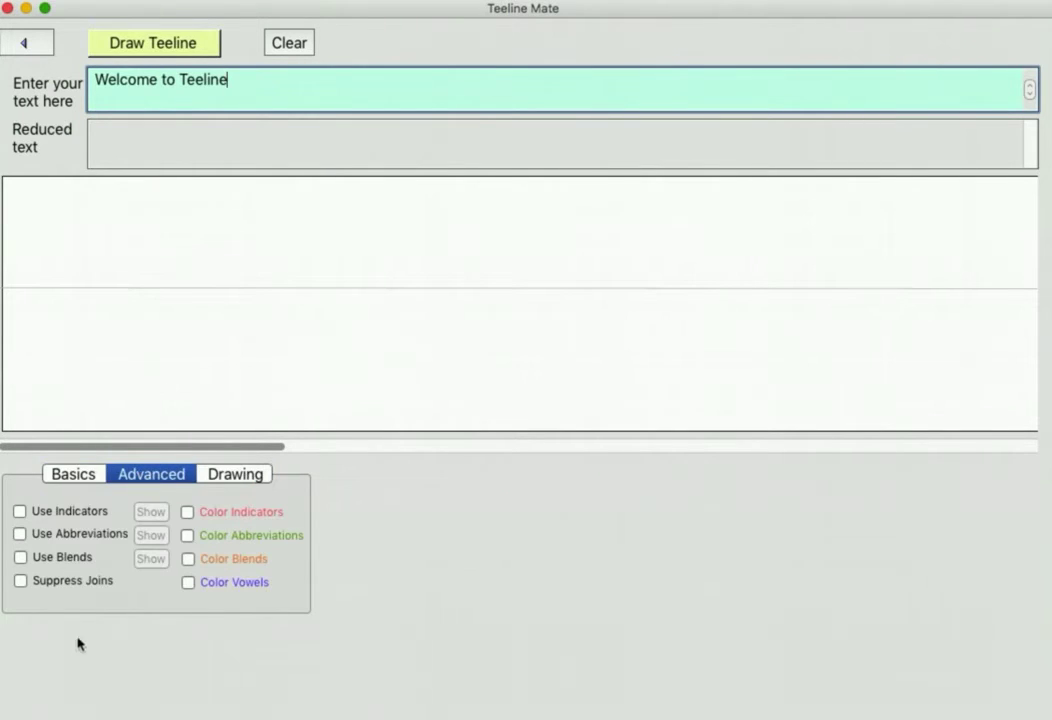
{"action": "left_click", "coordinate": [251, 474]}
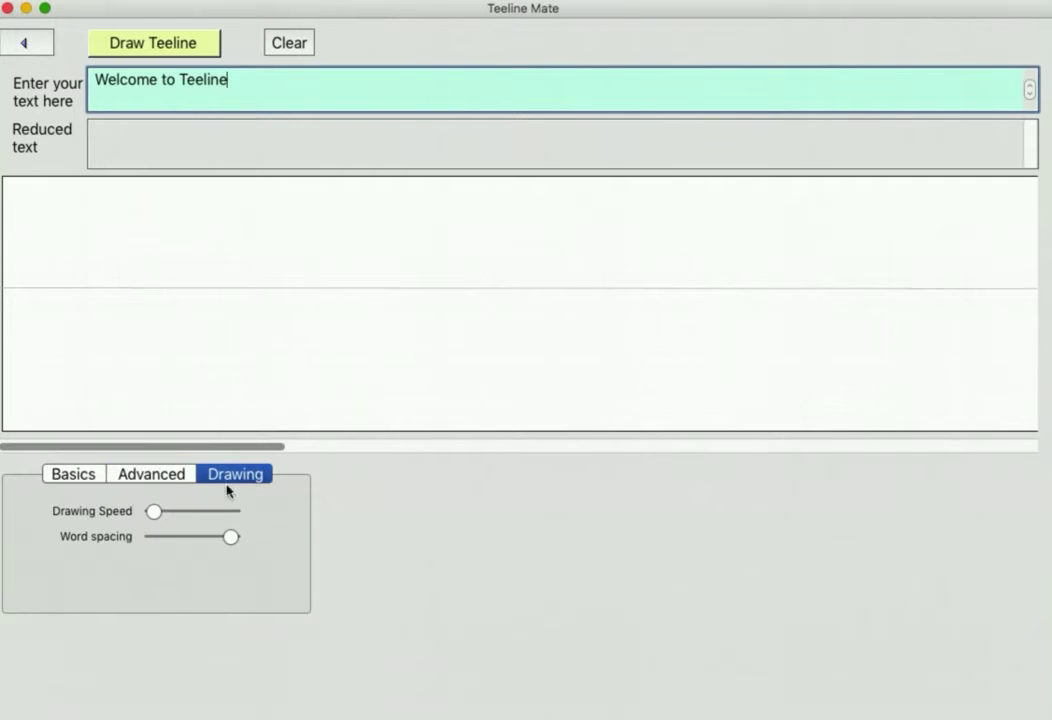
{"action": "left_click", "coordinate": [167, 45]}
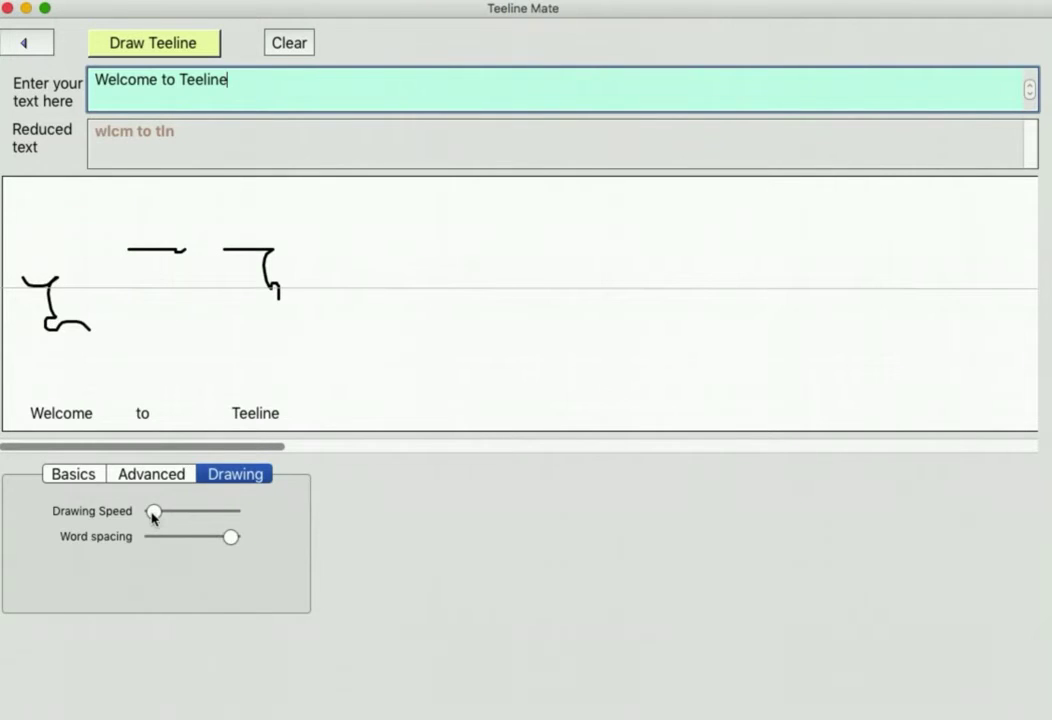
- Redraw 'Welcome to Teeline' at near-maximum drawing speed, then again at medium speed
{"action": "left_click_drag", "start_coordinate": [152, 515], "coordinate": [233, 516]}
{"action": "left_click", "coordinate": [131, 52]}
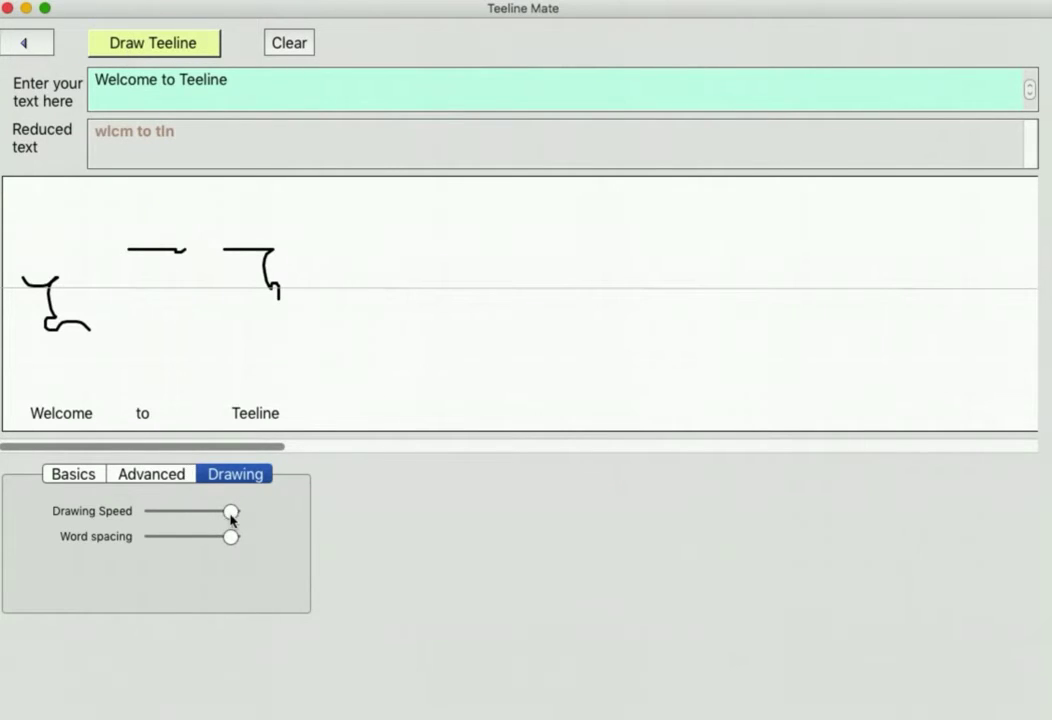
{"action": "left_click", "coordinate": [157, 705]}
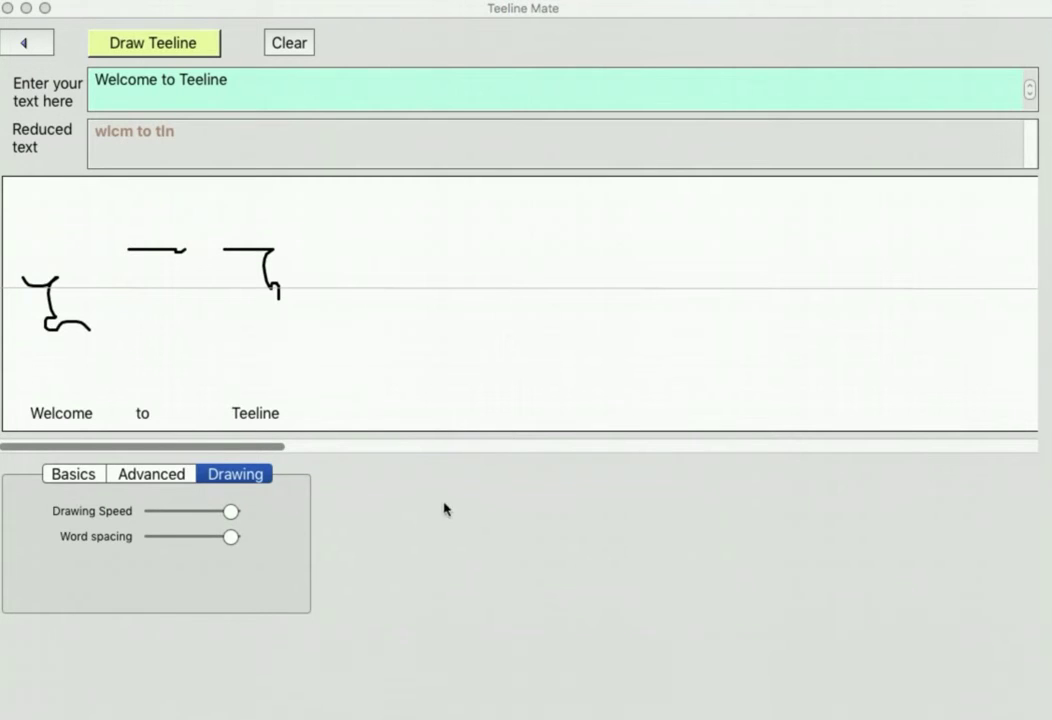
{"action": "left_click", "coordinate": [231, 511]}
{"action": "left_click_drag", "start_coordinate": [231, 511], "coordinate": [181, 511]}
{"action": "left_click", "coordinate": [116, 47]}
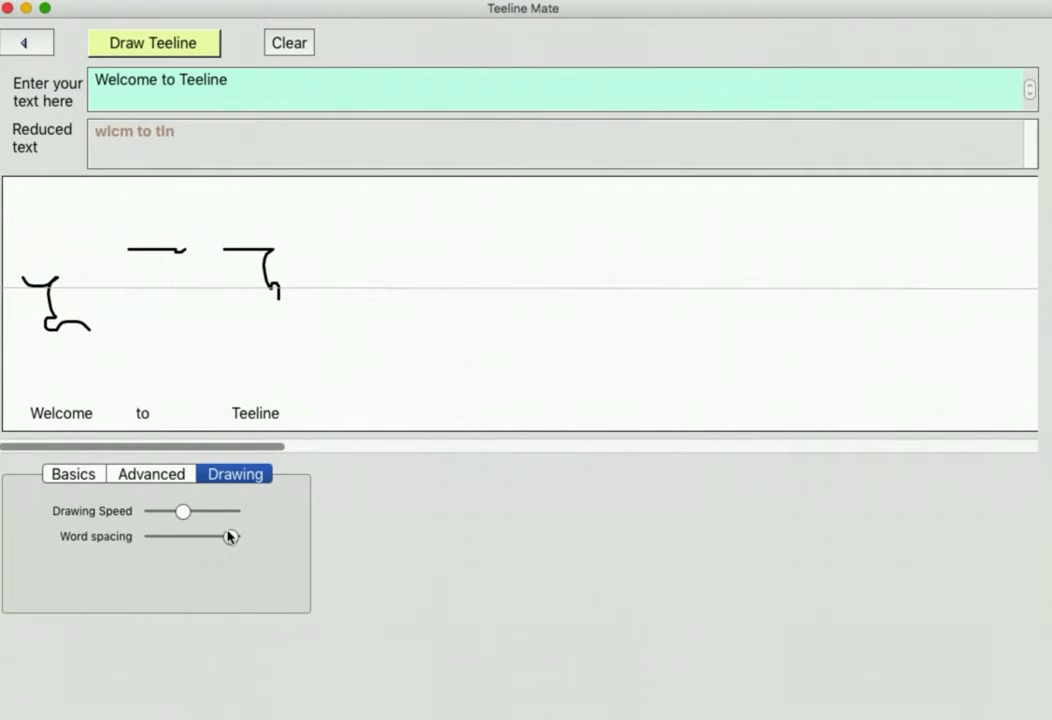
- Redraw it at maximum speed with minimum word spacing, then widen the word spacing again
{"action": "left_click_drag", "start_coordinate": [230, 537], "coordinate": [115, 535]}
{"action": "left_click_drag", "start_coordinate": [183, 512], "coordinate": [235, 514]}
{"action": "left_click", "coordinate": [127, 52]}
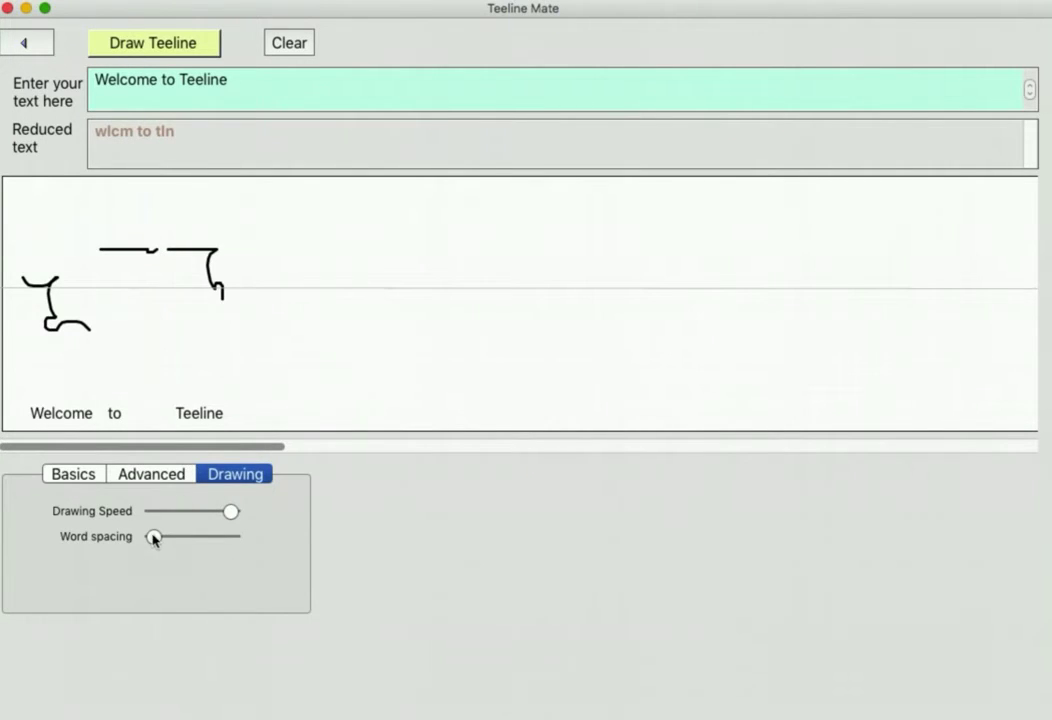
{"action": "left_click_drag", "start_coordinate": [153, 538], "coordinate": [240, 539]}
{"action": "left_click", "coordinate": [70, 476]}
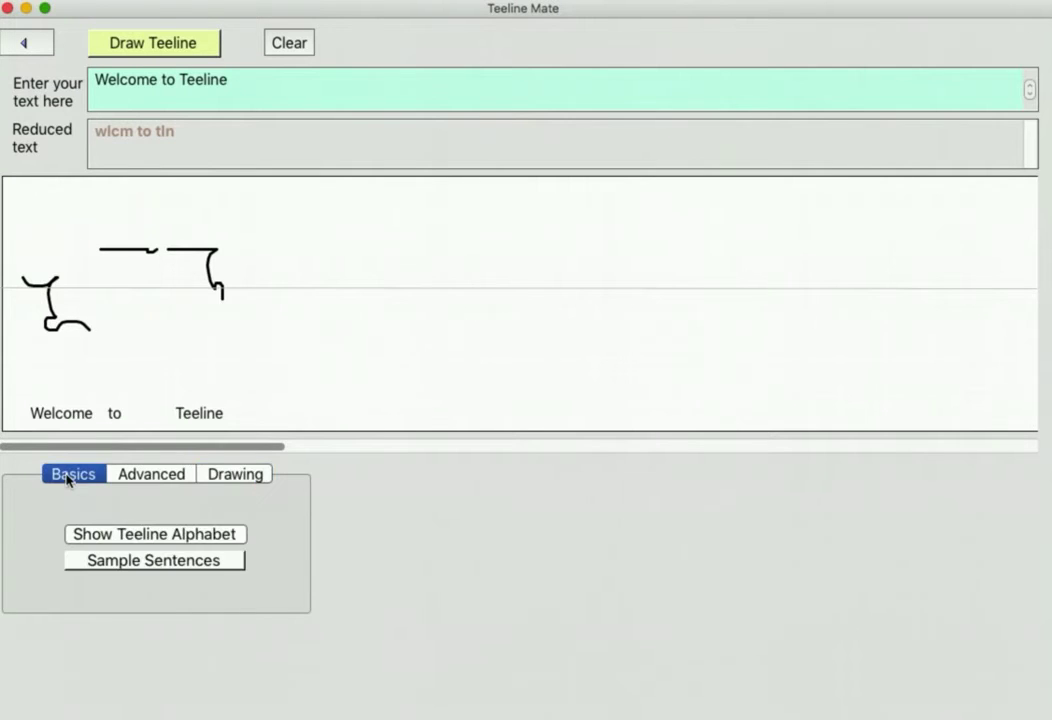
- Load 'the boy stood on the burning deck' and draw it with minimal, then moderate word spacing
{"action": "left_click", "coordinate": [153, 561]}
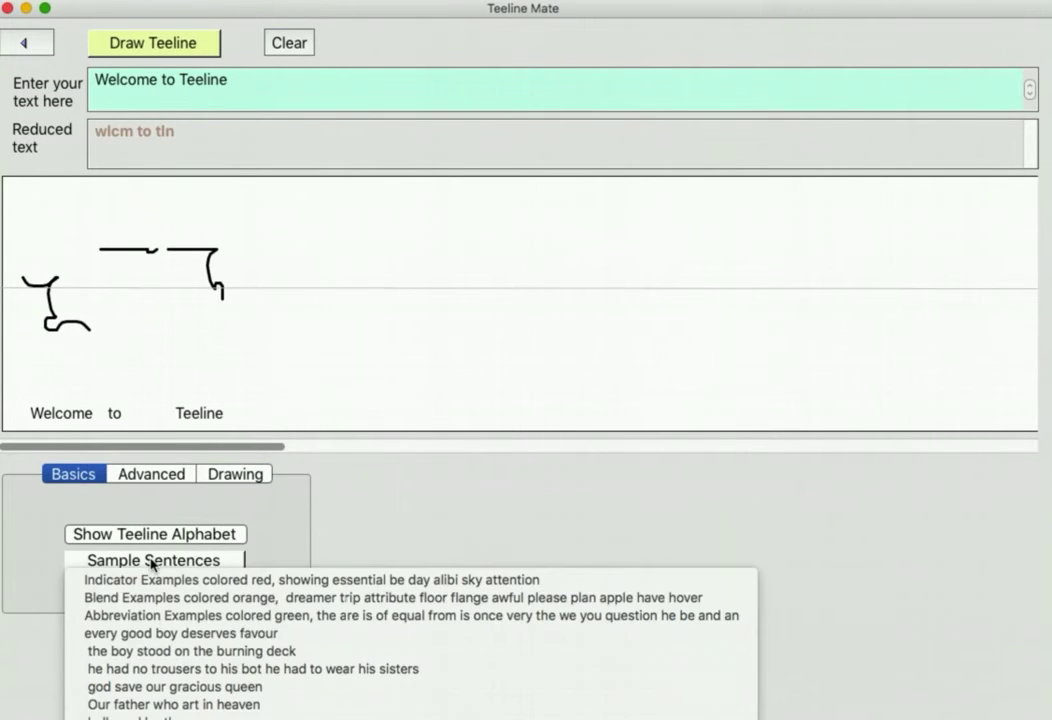
{"action": "left_click", "coordinate": [147, 651]}
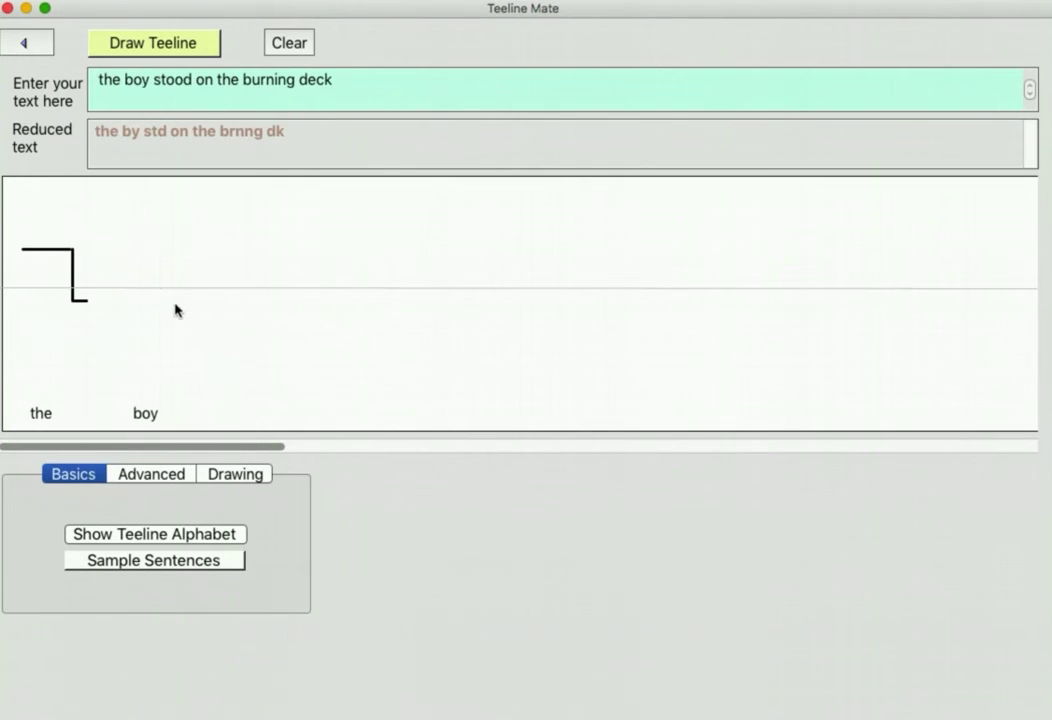
{"action": "left_click", "coordinate": [240, 480]}
{"action": "left_click_drag", "start_coordinate": [231, 538], "coordinate": [113, 540]}
{"action": "left_click", "coordinate": [131, 52]}
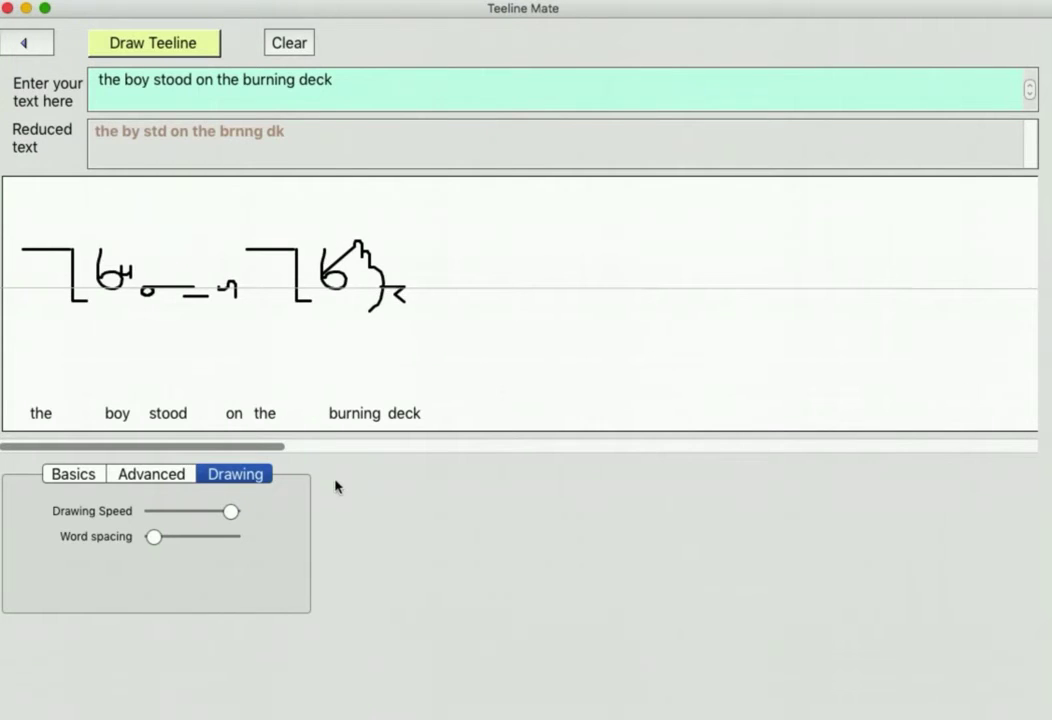
{"action": "left_click_drag", "start_coordinate": [153, 537], "coordinate": [202, 537]}
{"action": "left_click", "coordinate": [126, 50]}
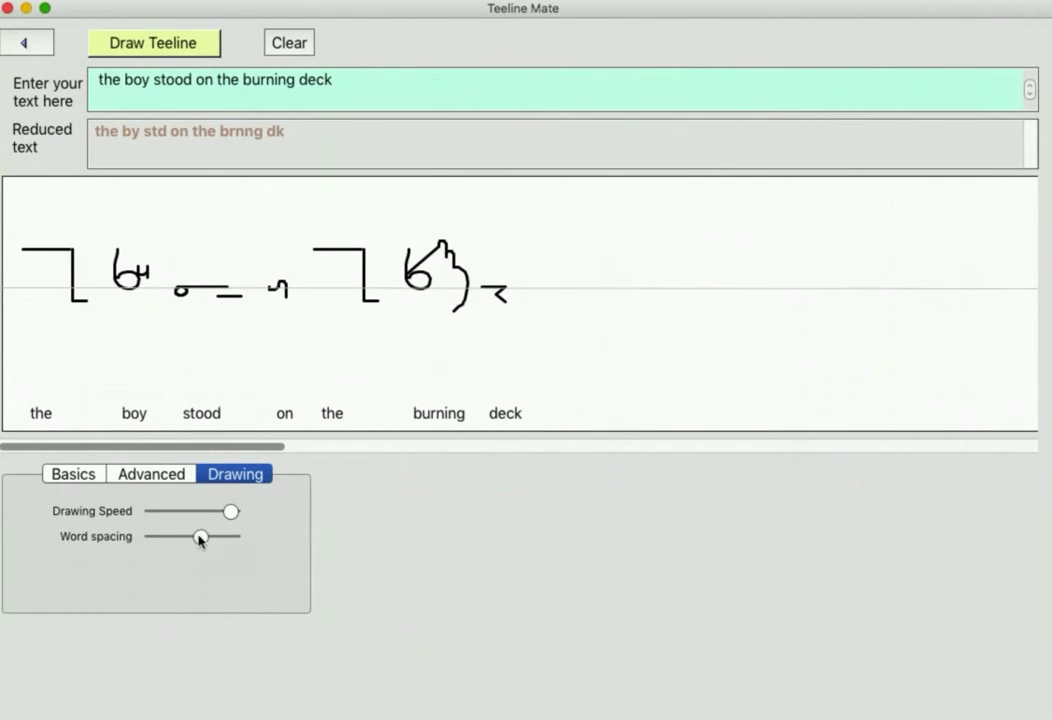
- Widen the spacing between the seven 'the by std on the brnng dk' outlines to maximum
{"action": "left_click_drag", "start_coordinate": [200, 539], "coordinate": [250, 541]}
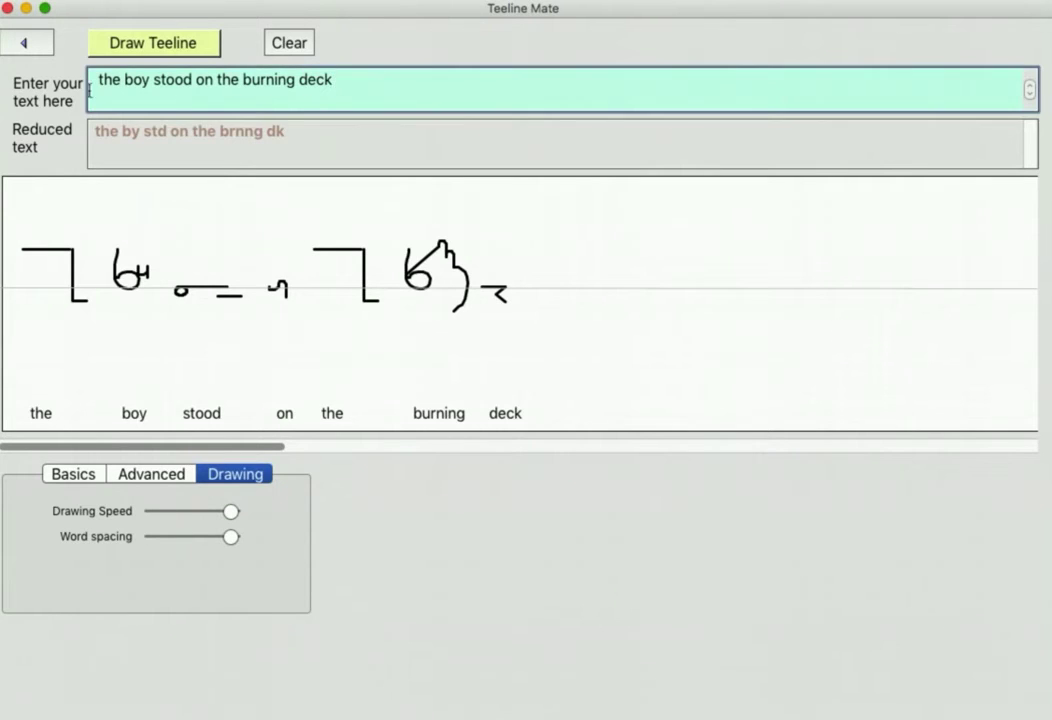
- Replace the text with 'Anythng you like 1 2 and', draw it, then clear text and drawing
{"action": "key", "text": "Tab"}
{"action": "type", "text": "Anyth"}
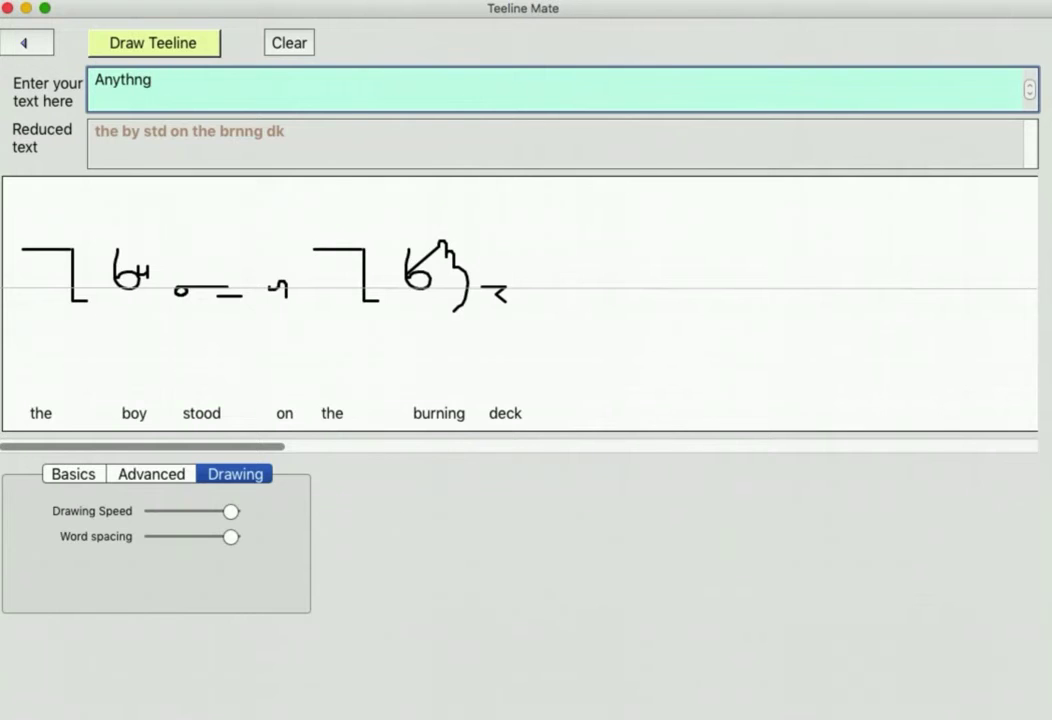
{"action": "type", "text": "ng you like 1 2"}
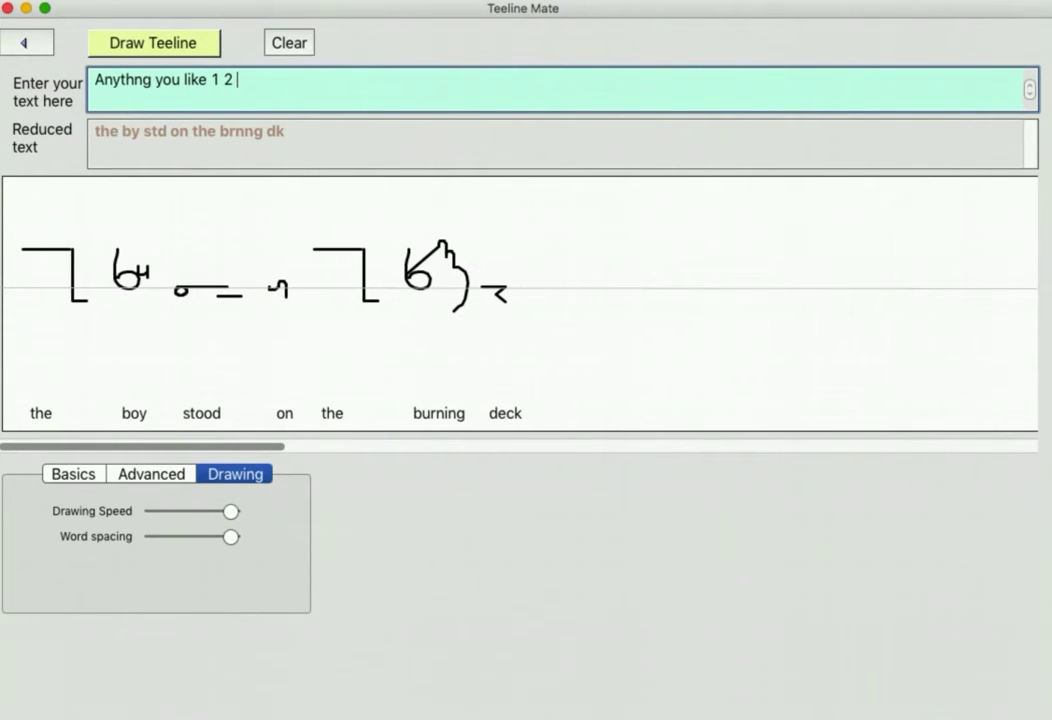
{"action": "type", "text": "and"}
{"action": "left_click", "coordinate": [176, 42]}
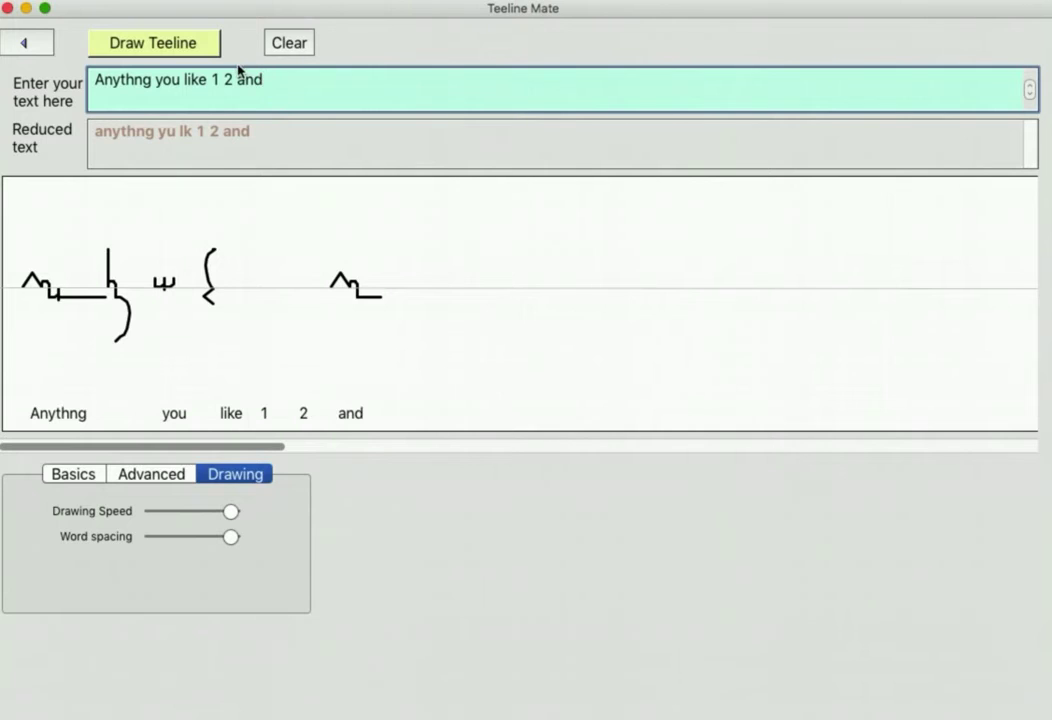
{"action": "left_click", "coordinate": [284, 42]}
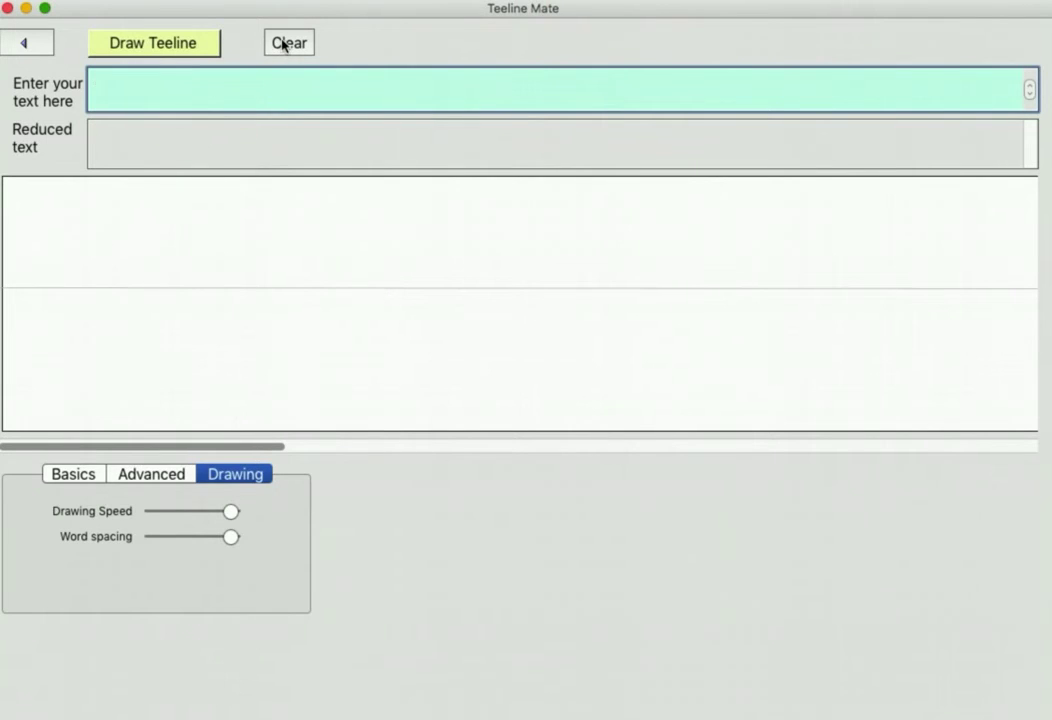
- Pick the sample sentence 'The Sun is the star at the center of the Solar System…' on the Basics tab
{"action": "left_click", "coordinate": [53, 475]}
{"action": "left_click", "coordinate": [104, 87]}
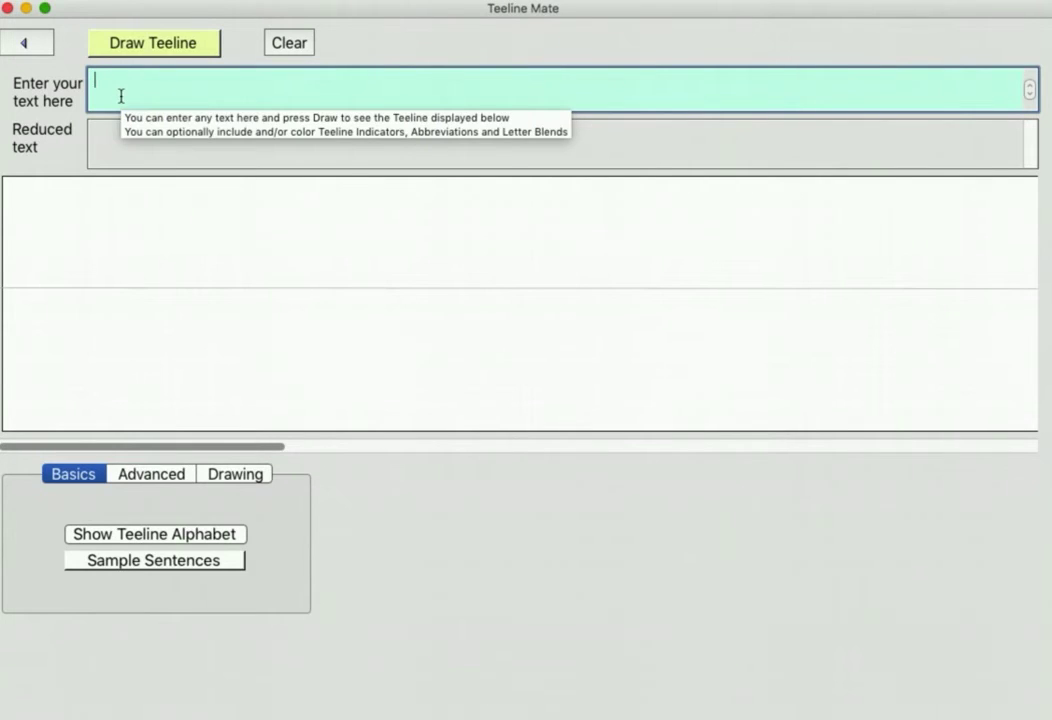
{"action": "left_click", "coordinate": [219, 564]}
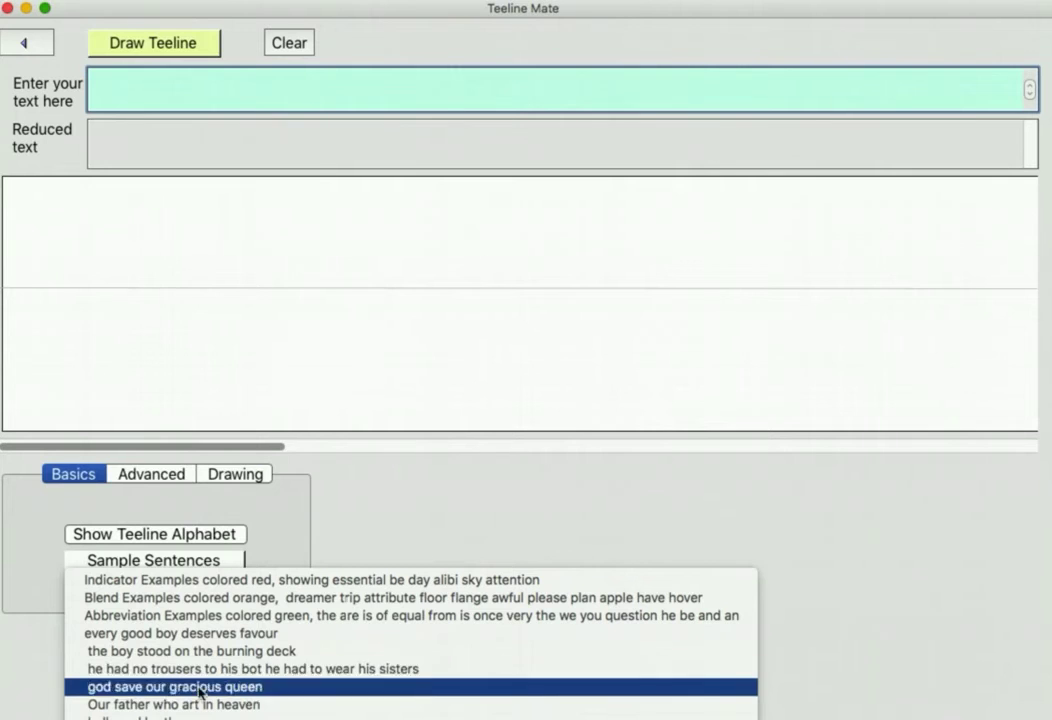
{"action": "scroll", "coordinate": [200, 710], "scroll_direction": "down", "scroll_amount": 2}
{"action": "scroll", "coordinate": [247, 615], "scroll_direction": "down", "scroll_amount": 2}
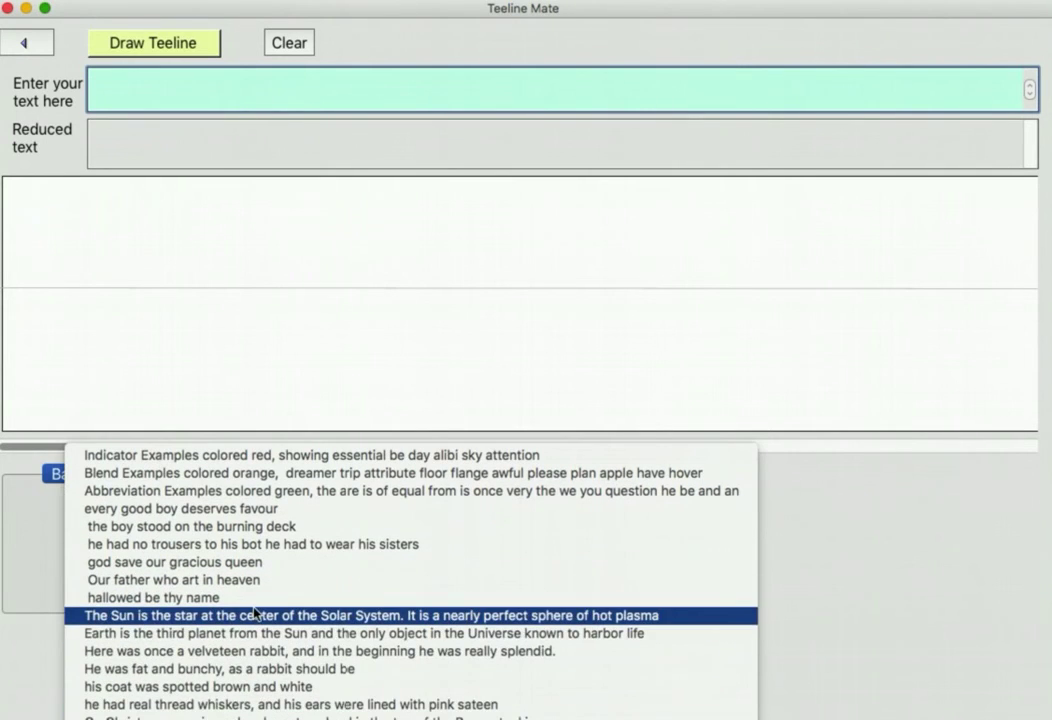
{"action": "left_click", "coordinate": [247, 615]}
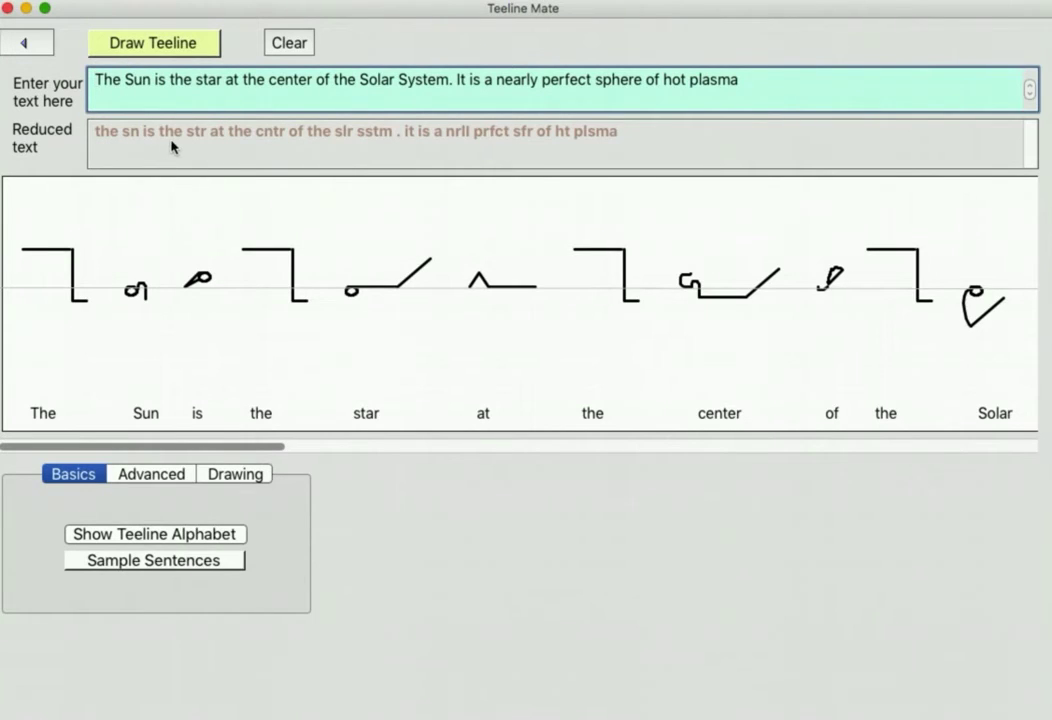
- From the start screen, open Help, read About This App, then open Basic Teeline
{"action": "mouse_move", "coordinate": [176, 146]}
{"action": "mouse_move", "coordinate": [624, 151]}
{"action": "left_click", "coordinate": [26, 46]}
{"action": "left_click", "coordinate": [160, 375]}
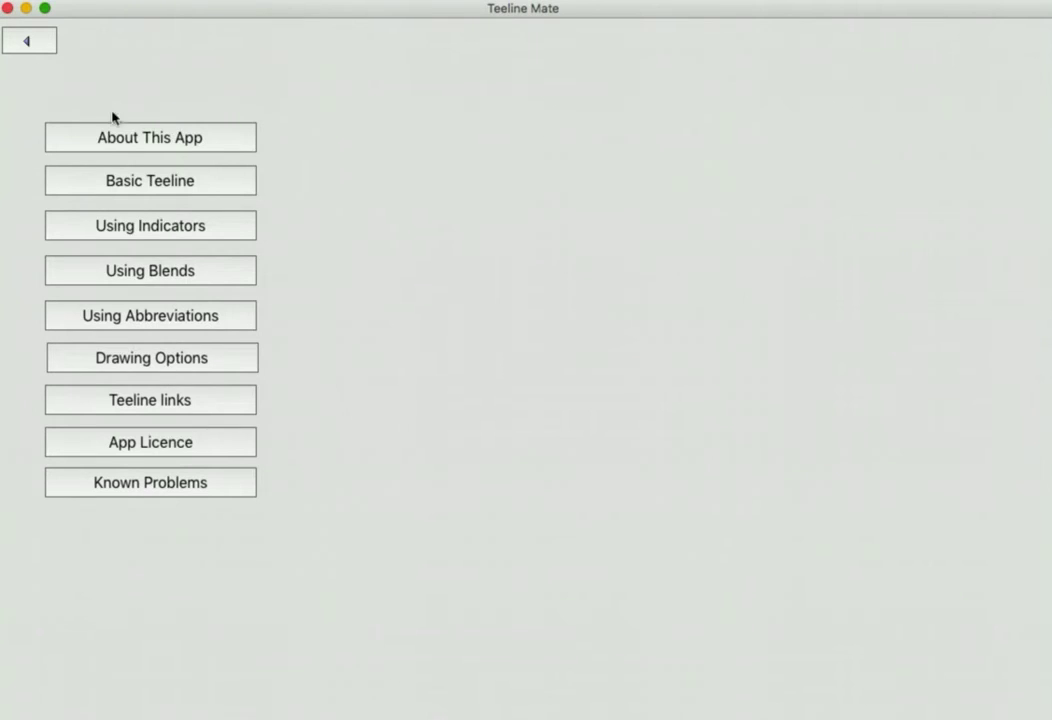
{"action": "left_click", "coordinate": [186, 140]}
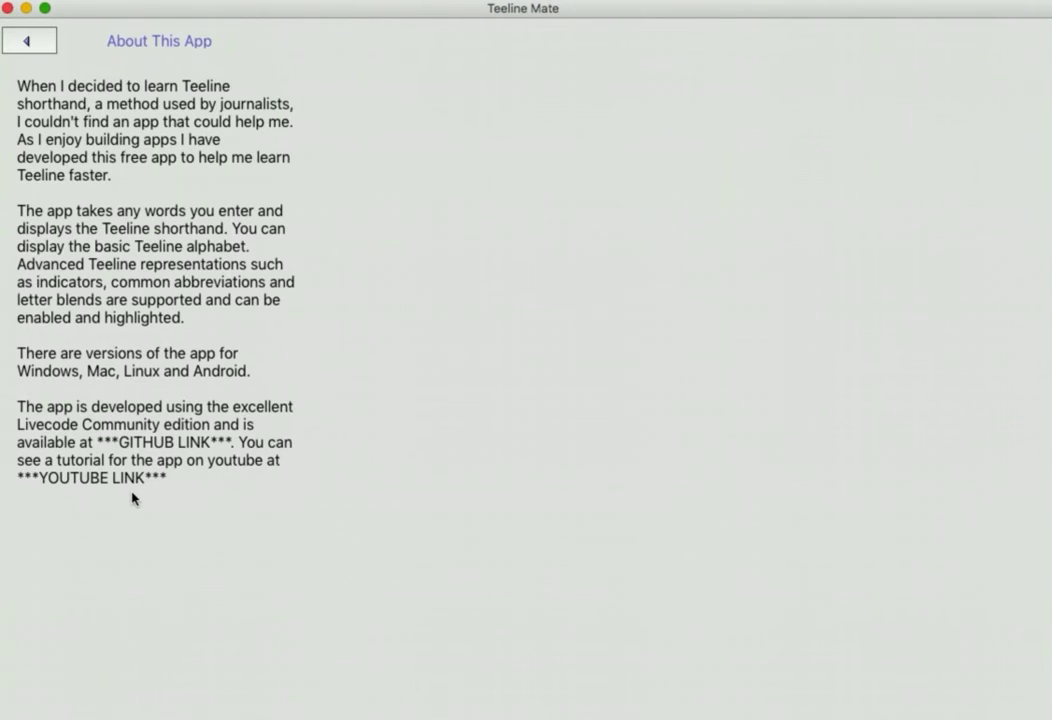
{"action": "left_click", "coordinate": [25, 42]}
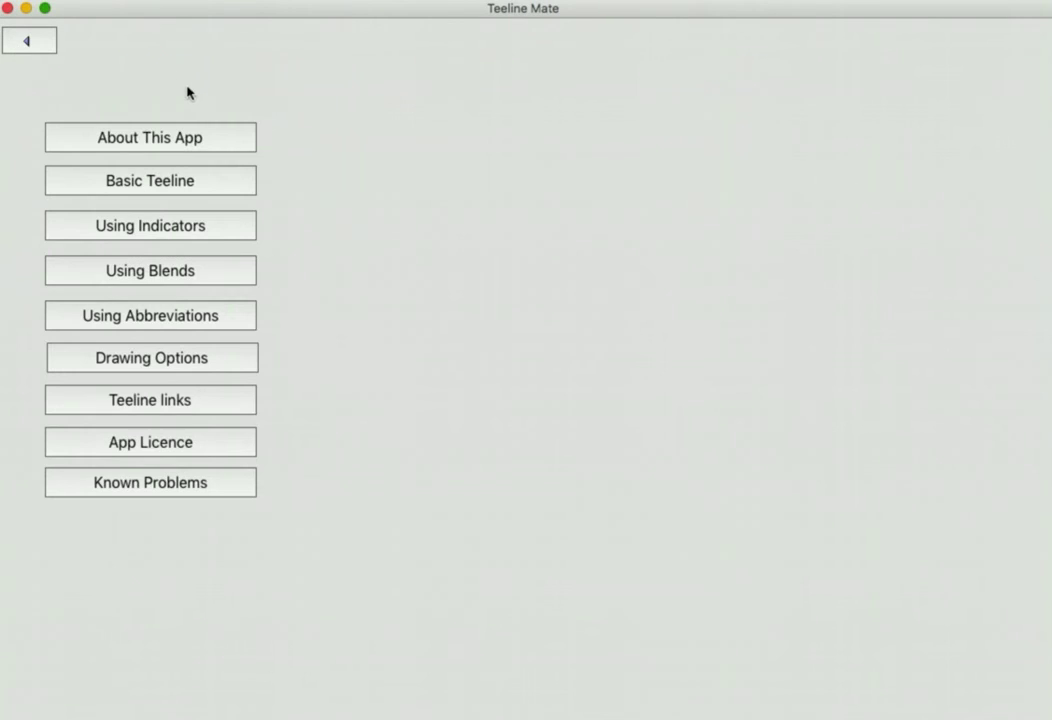
{"action": "left_click", "coordinate": [178, 138]}
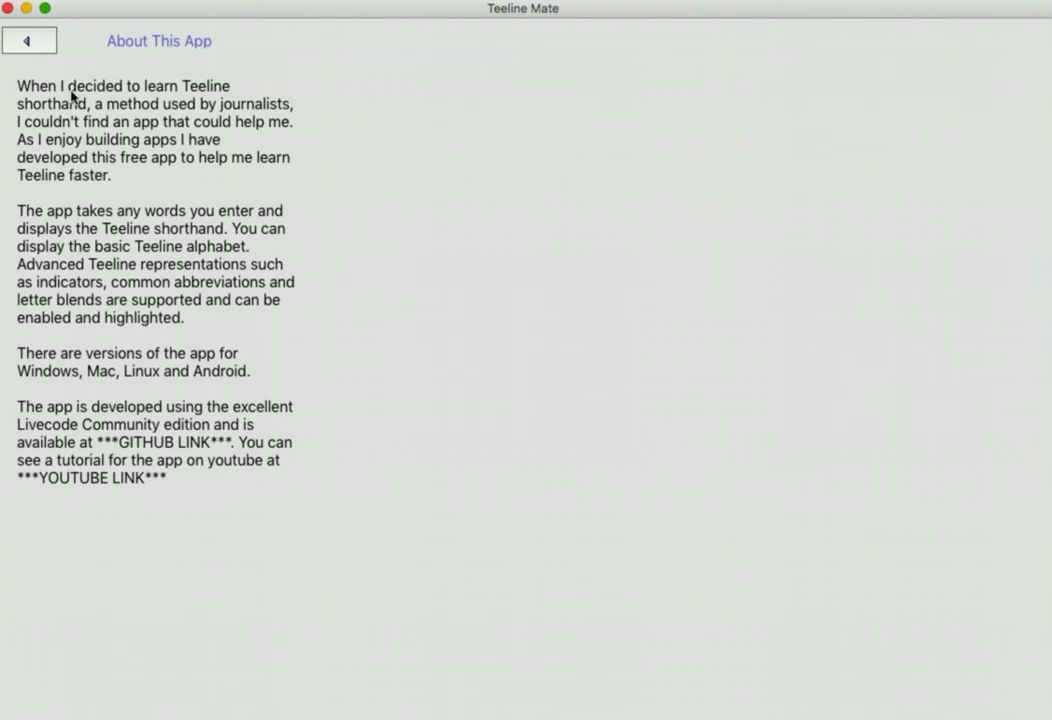
{"action": "left_click", "coordinate": [30, 50]}
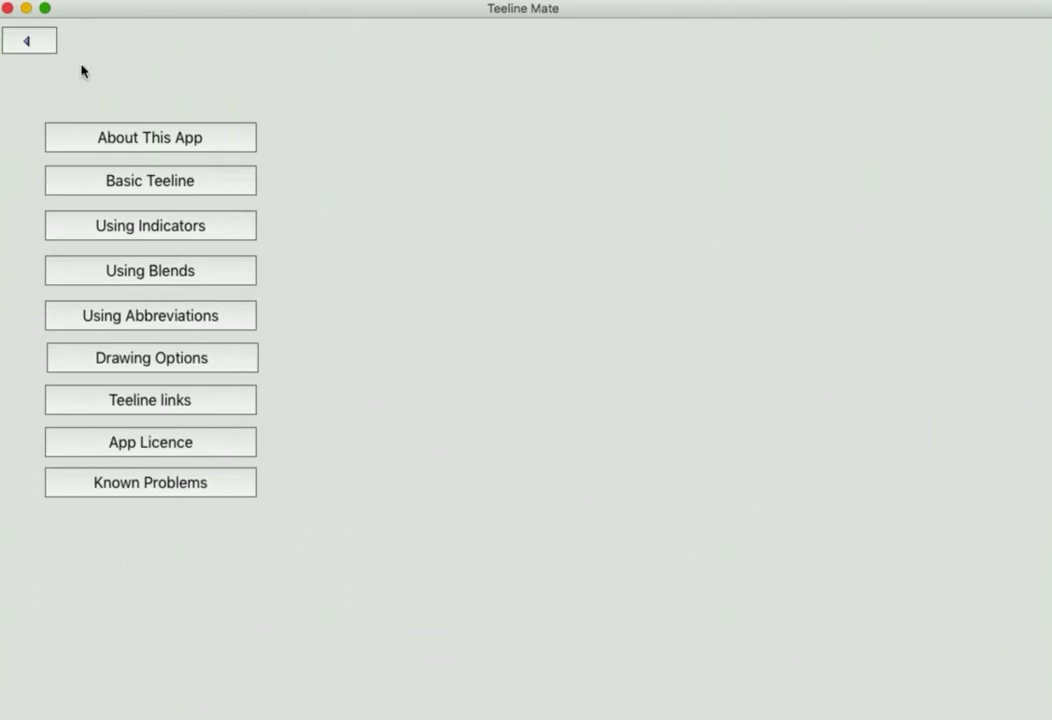
{"action": "left_click", "coordinate": [176, 184]}
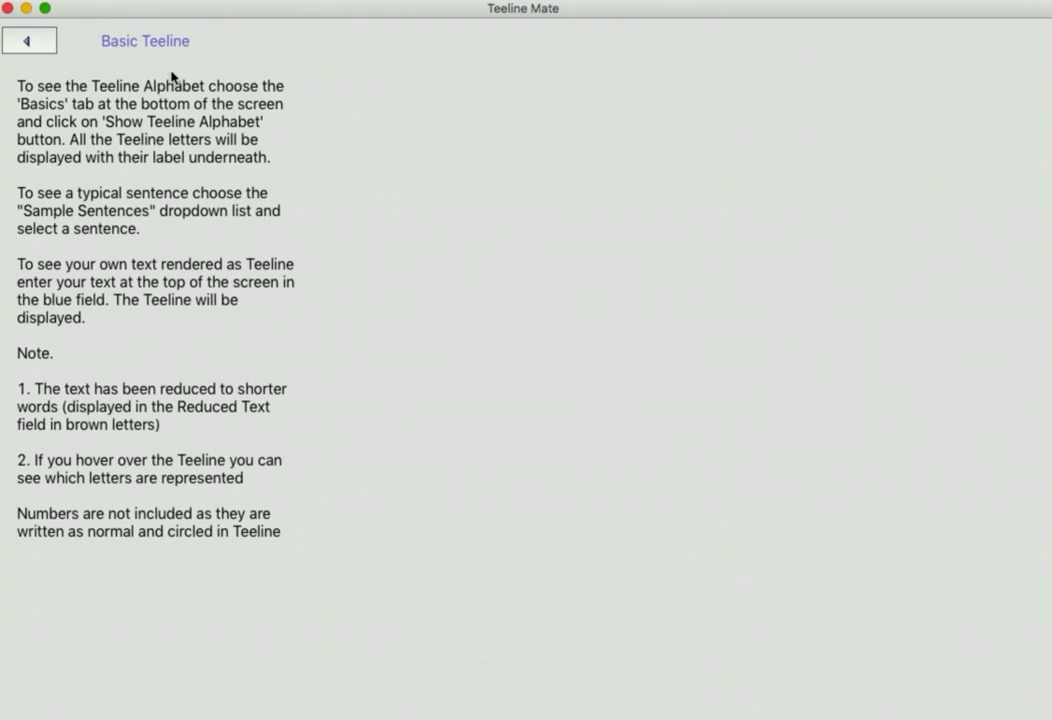
- View the Using Indicators, Using Blends and Using Abbreviations help pages in turn
{"action": "left_click", "coordinate": [36, 38]}
{"action": "left_click", "coordinate": [185, 228]}
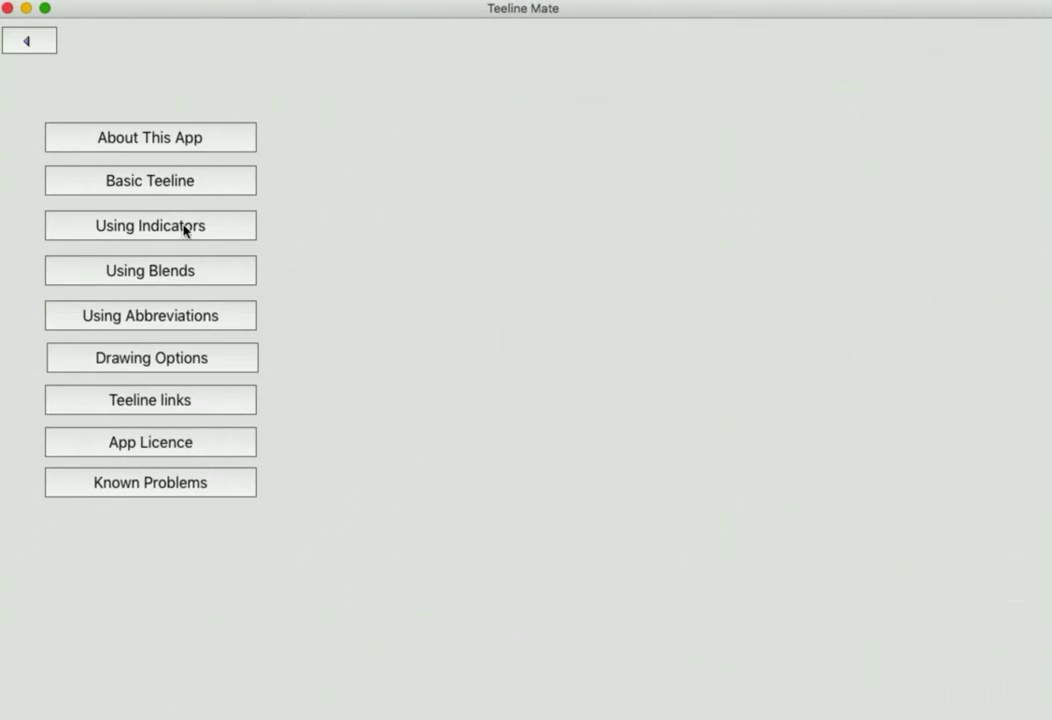
{"action": "left_click", "coordinate": [36, 44]}
{"action": "left_click", "coordinate": [160, 271]}
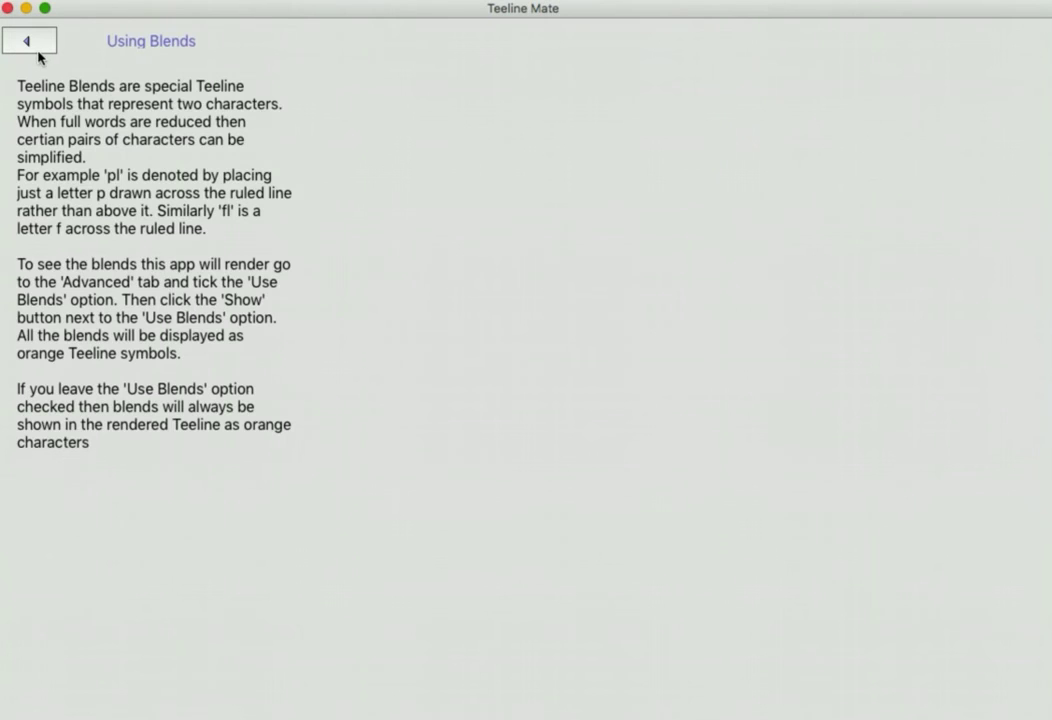
{"action": "left_click", "coordinate": [38, 50]}
{"action": "left_click", "coordinate": [178, 316]}
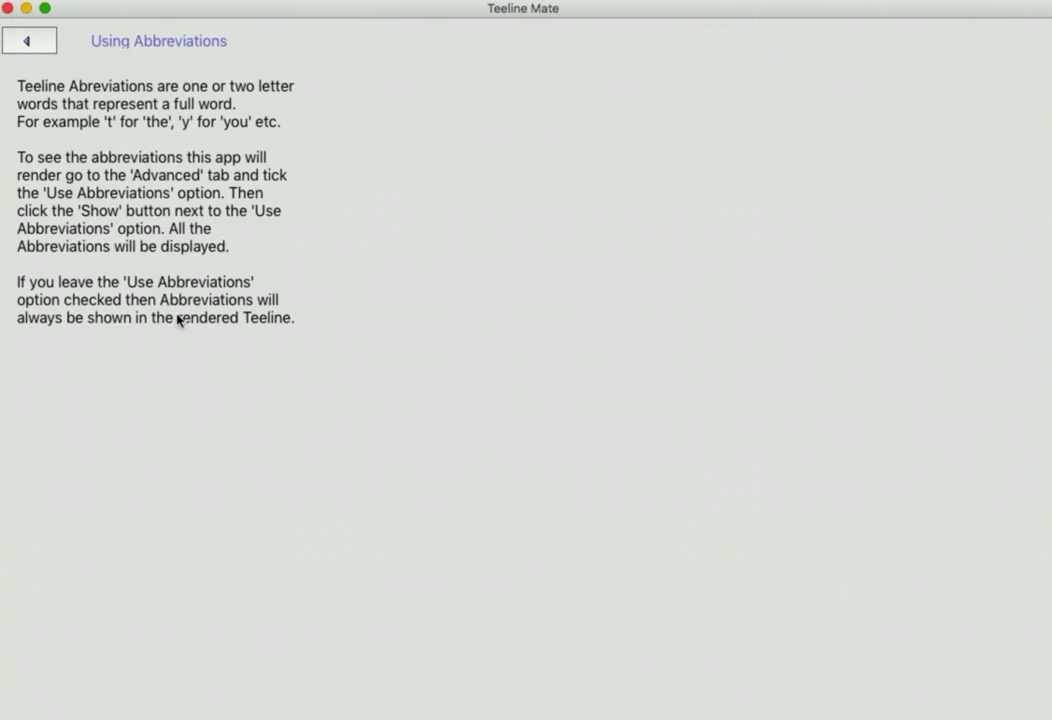
{"action": "left_click", "coordinate": [24, 41]}
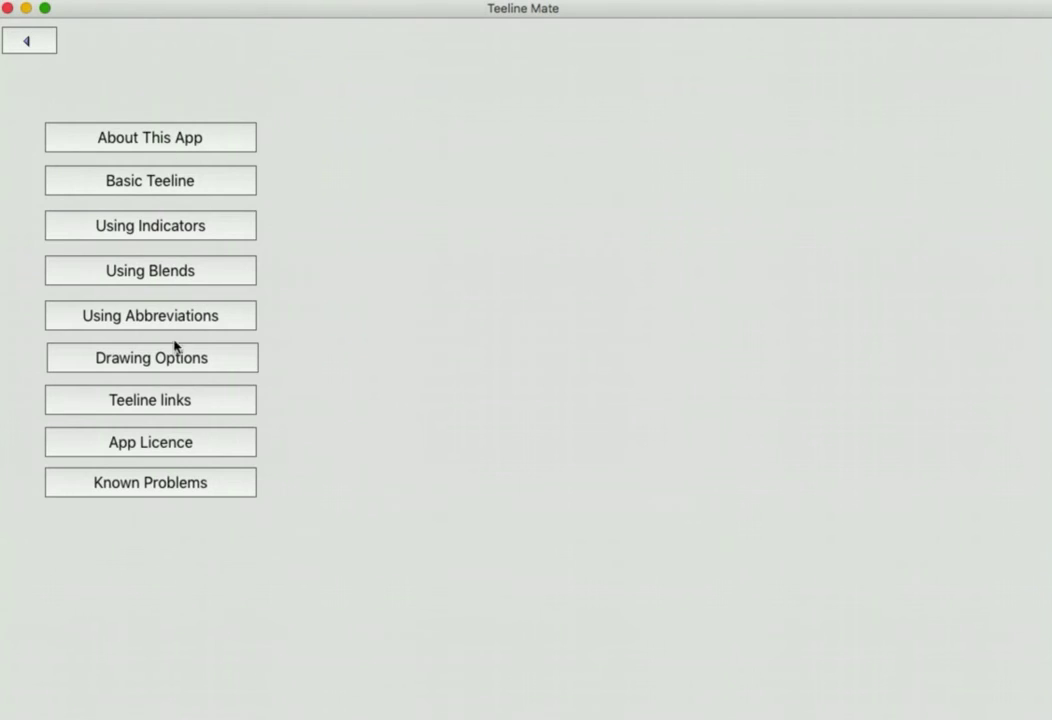
- View the Drawing Options and Teeline links help pages, returning to the topic list
{"action": "left_click", "coordinate": [176, 360]}
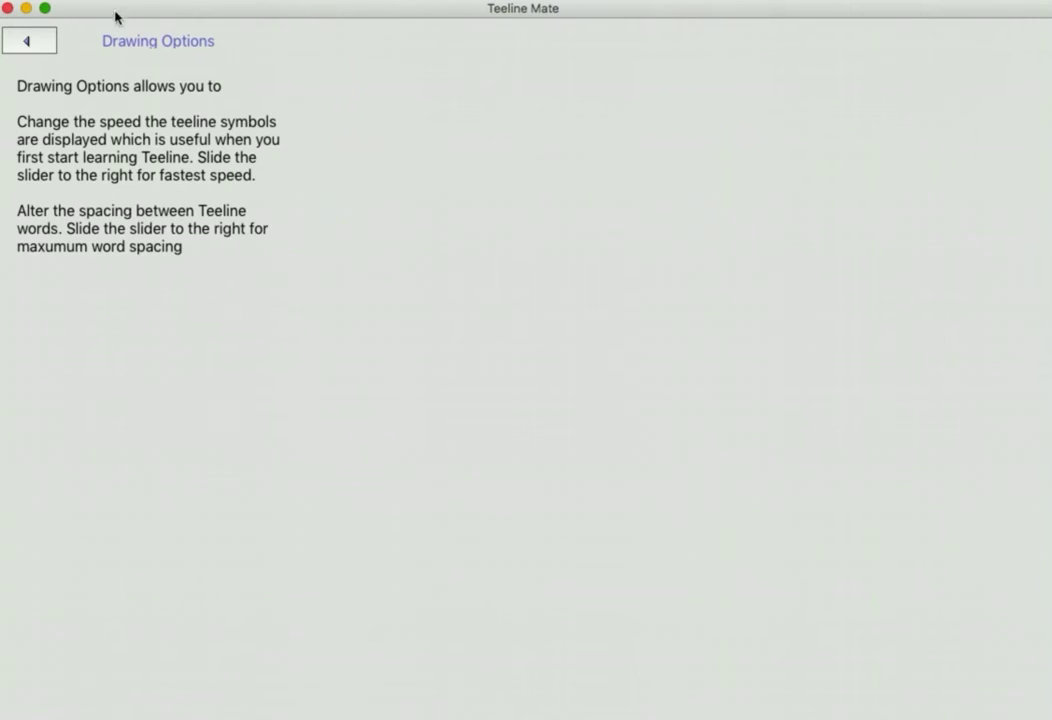
{"action": "left_click", "coordinate": [35, 42]}
{"action": "left_click", "coordinate": [36, 42]}
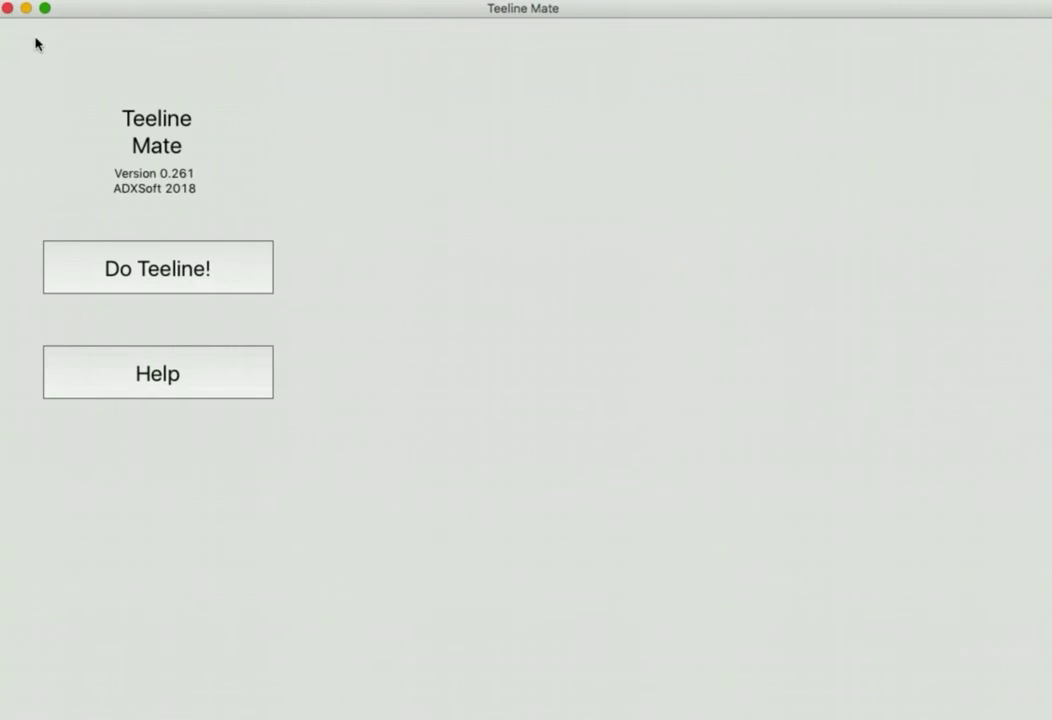
{"action": "left_click", "coordinate": [193, 388]}
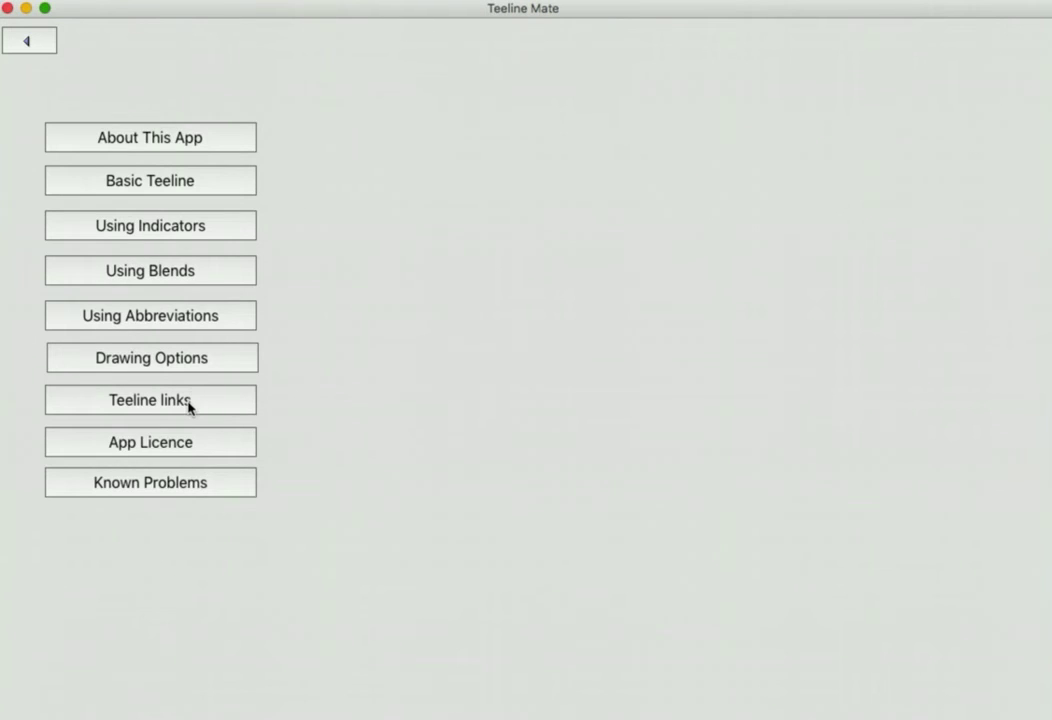
{"action": "left_click", "coordinate": [189, 404]}
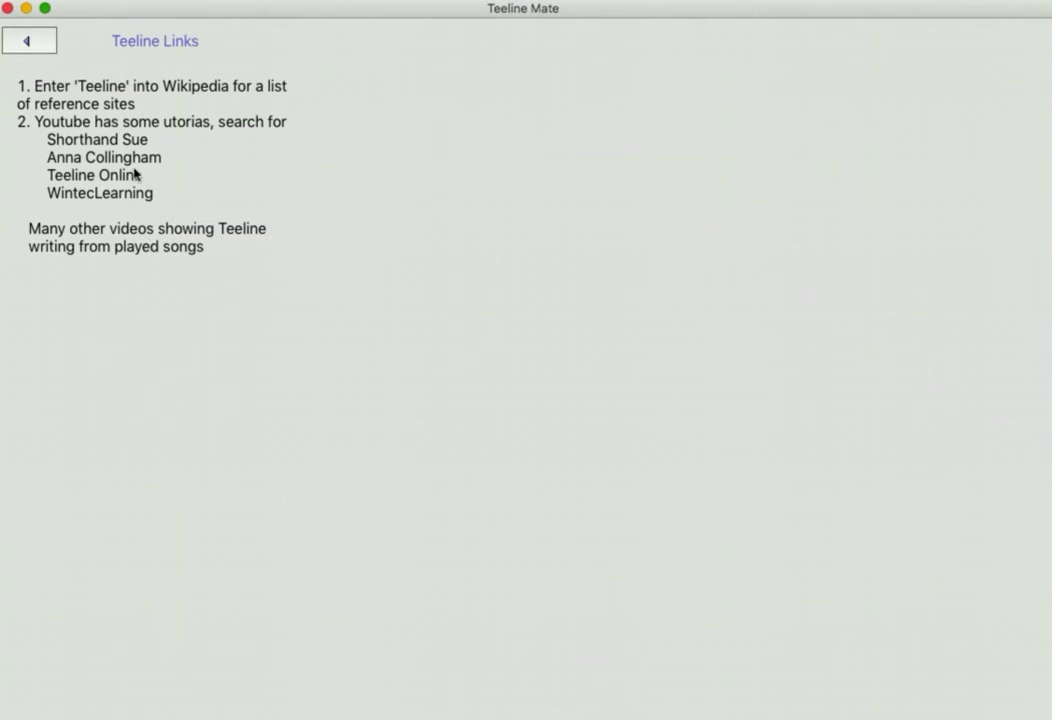
{"action": "left_click", "coordinate": [29, 42]}
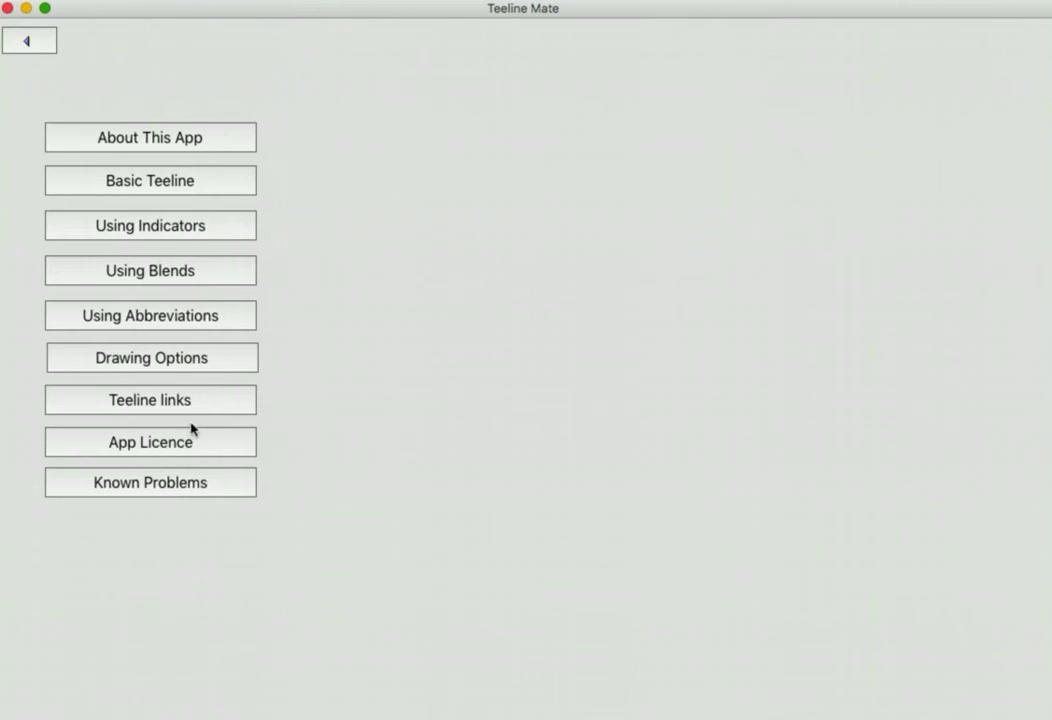
- Turn on Teeline blends and draw 'th mr tr fl pl dr hv' as orange blends
{"action": "left_click", "coordinate": [210, 447]}
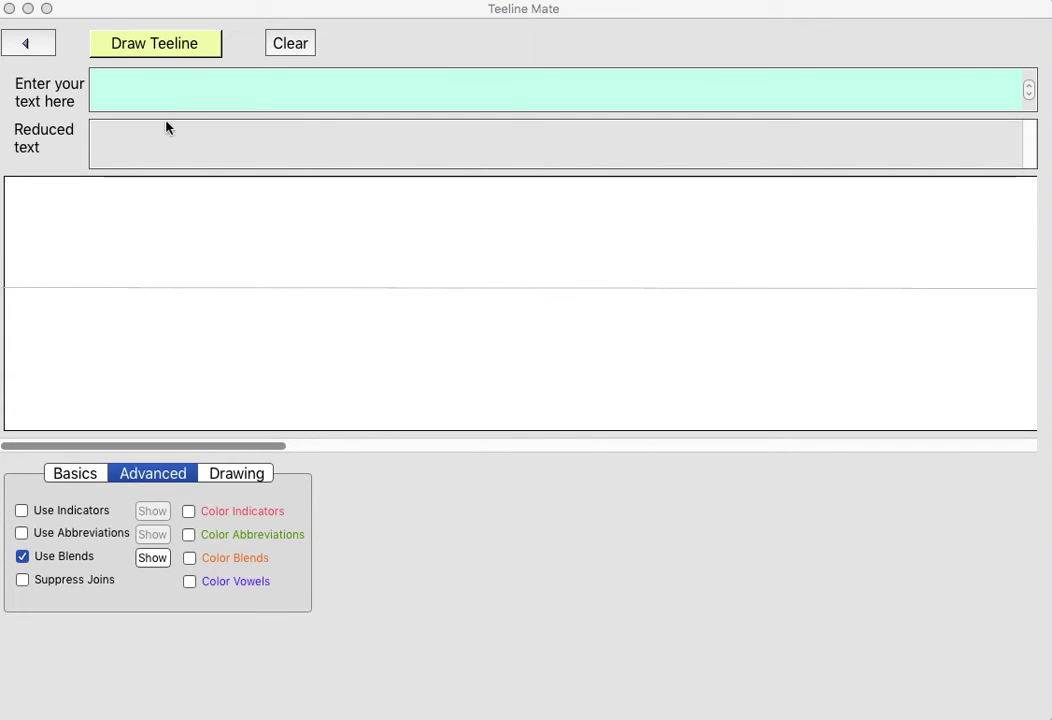
{"action": "left_click", "coordinate": [22, 556]}
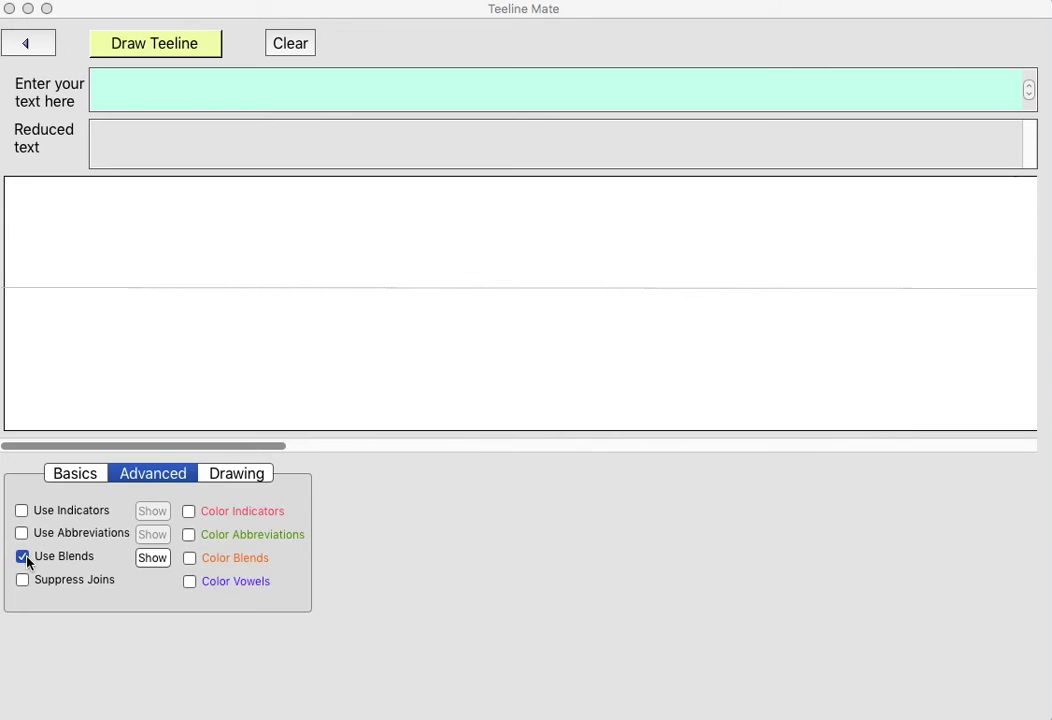
{"action": "left_click", "coordinate": [72, 478]}
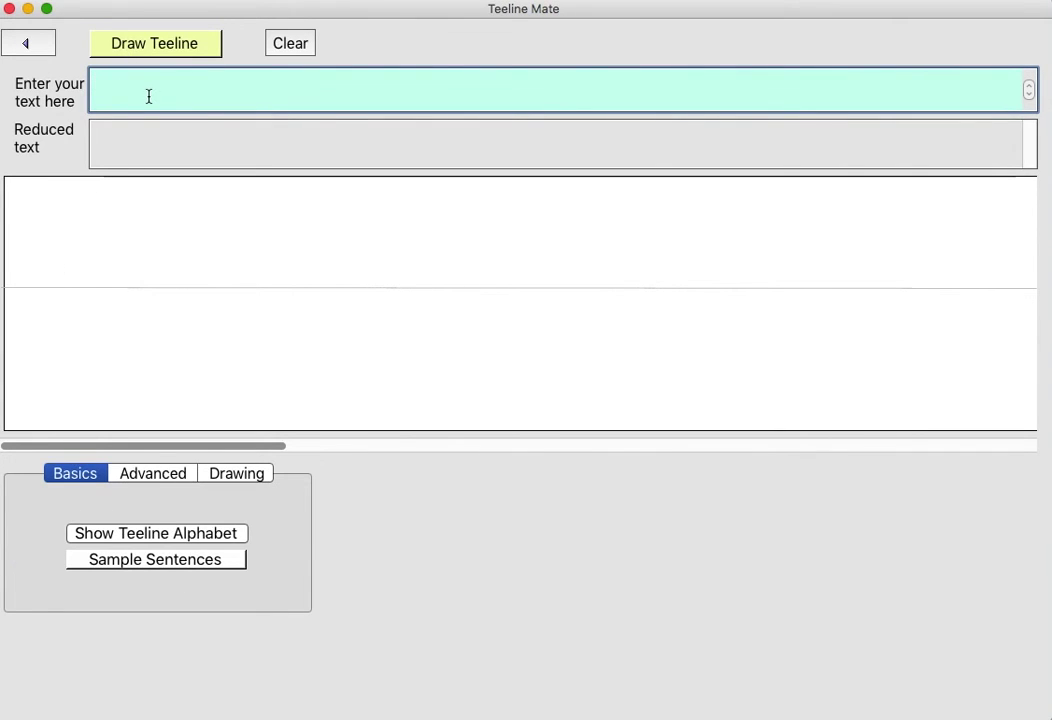
{"action": "left_click", "coordinate": [144, 478]}
{"action": "left_click", "coordinate": [22, 556]}
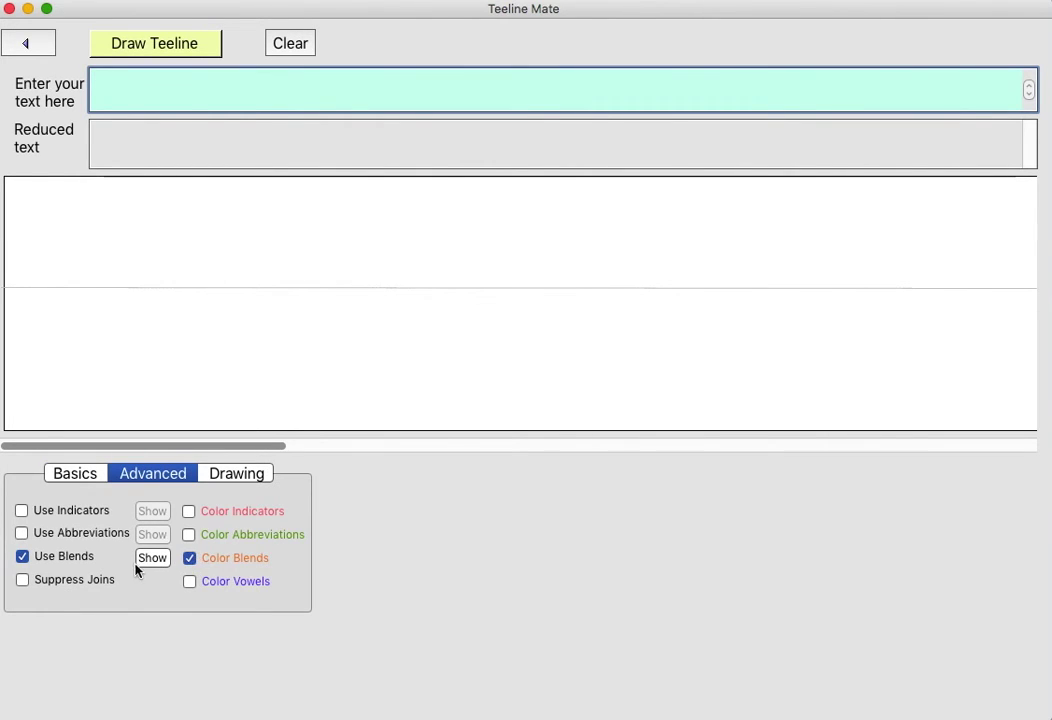
{"action": "type", "text": "th mr tr fl pl dr hv"}
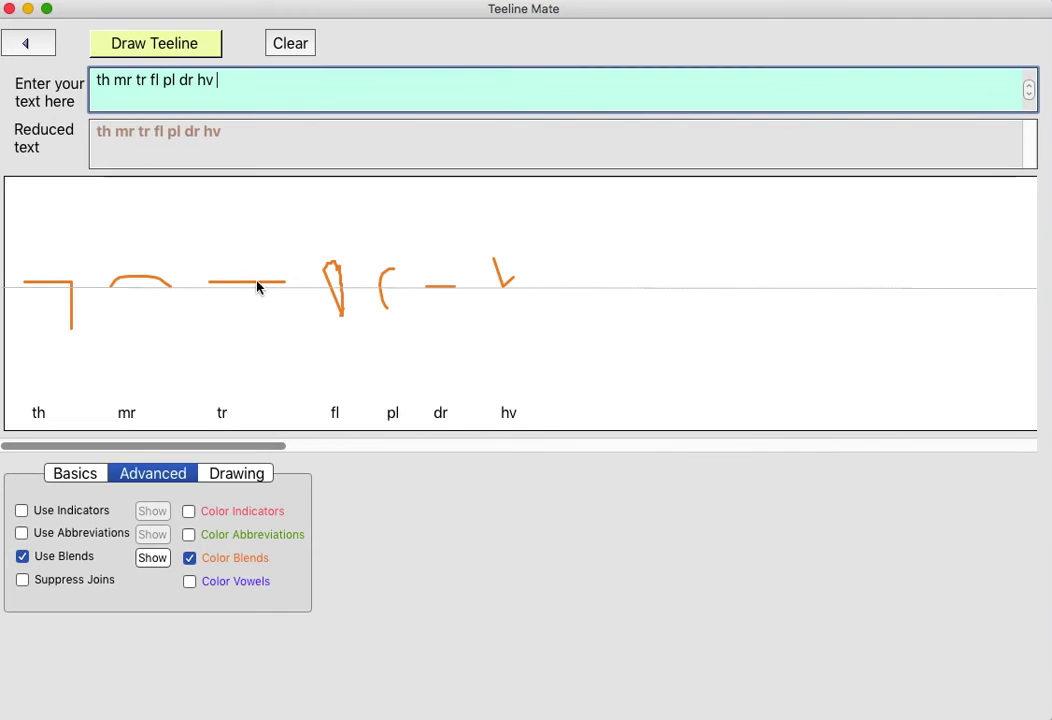